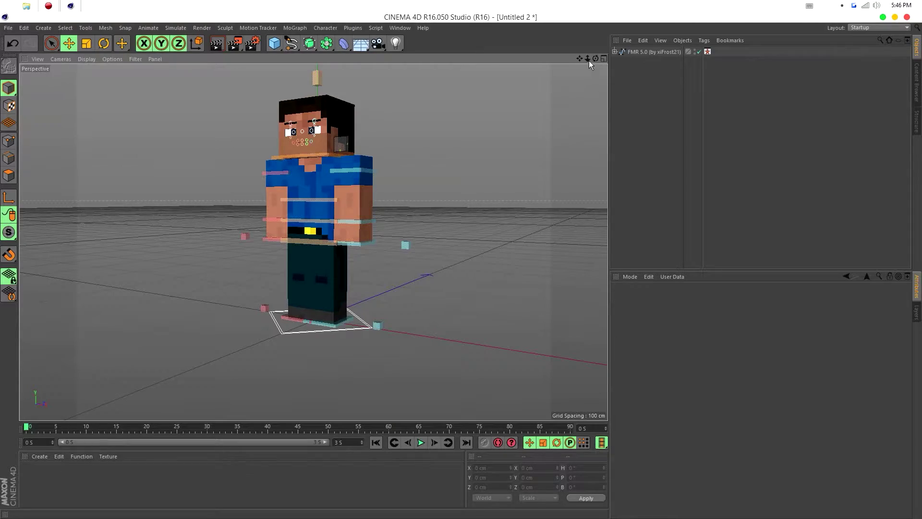
Step: Raise the left arm's goal controller to test how the elbow bends, and undo the move
{"action": "left_click_drag", "start_coordinate": [596, 58], "coordinate": [577, 50]}
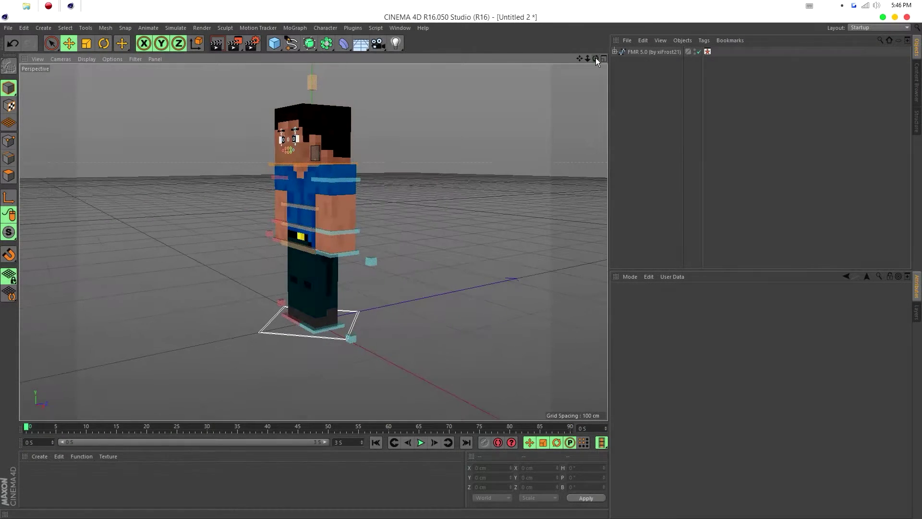
{"action": "left_click_drag", "start_coordinate": [596, 58], "coordinate": [629, 58]}
{"action": "left_click", "coordinate": [331, 254]}
{"action": "left_click_drag", "start_coordinate": [341, 225], "coordinate": [345, 196]}
{"action": "left_click_drag", "start_coordinate": [596, 58], "coordinate": [588, 58]}
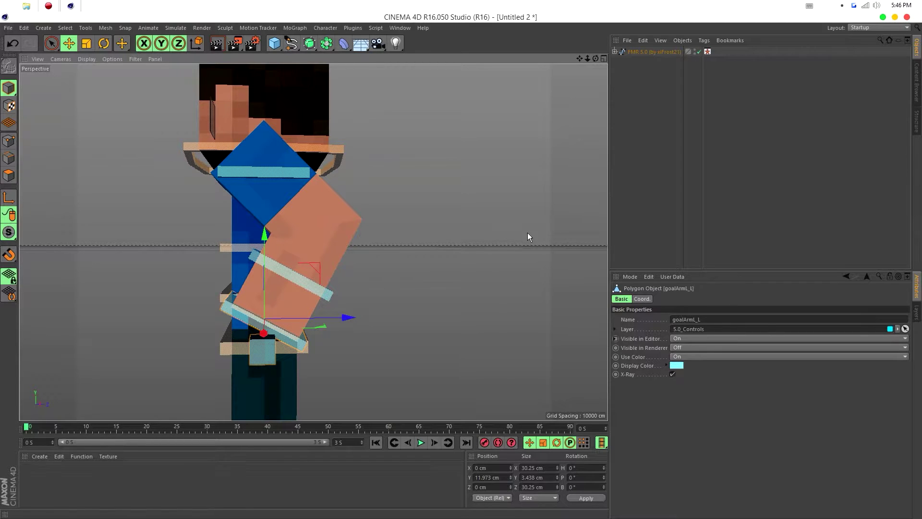
{"action": "key", "text": "ctrl+z"}
{"action": "left_click_drag", "start_coordinate": [595, 58], "coordinate": [617, 54]}
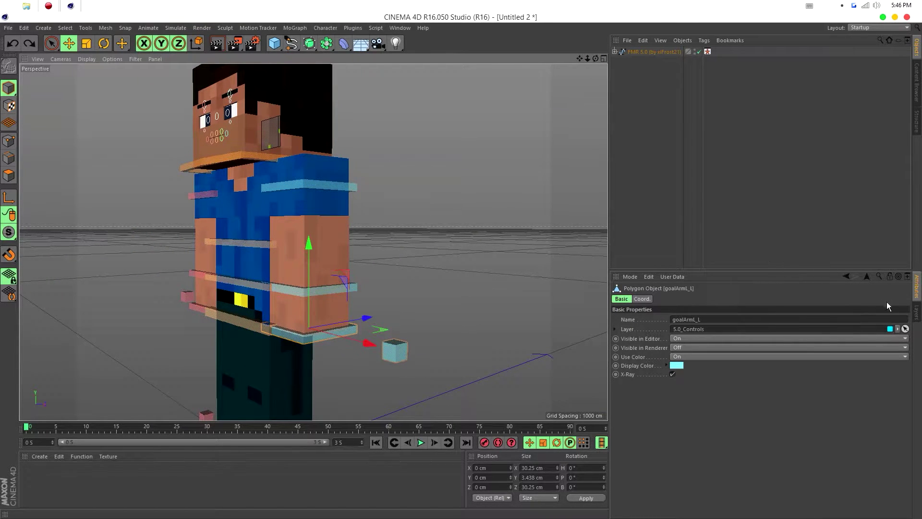
Step: Unlock the 5.0_Body layer and expand the FMR 5.0 rig's Mesh group in the object hierarchy
{"action": "left_click", "coordinate": [917, 313]}
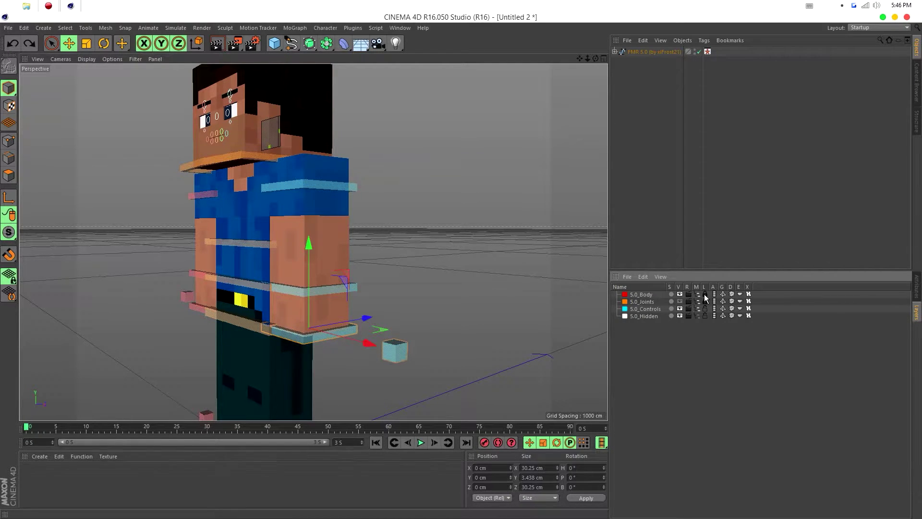
{"action": "left_click", "coordinate": [705, 301]}
{"action": "left_click", "coordinate": [614, 51]}
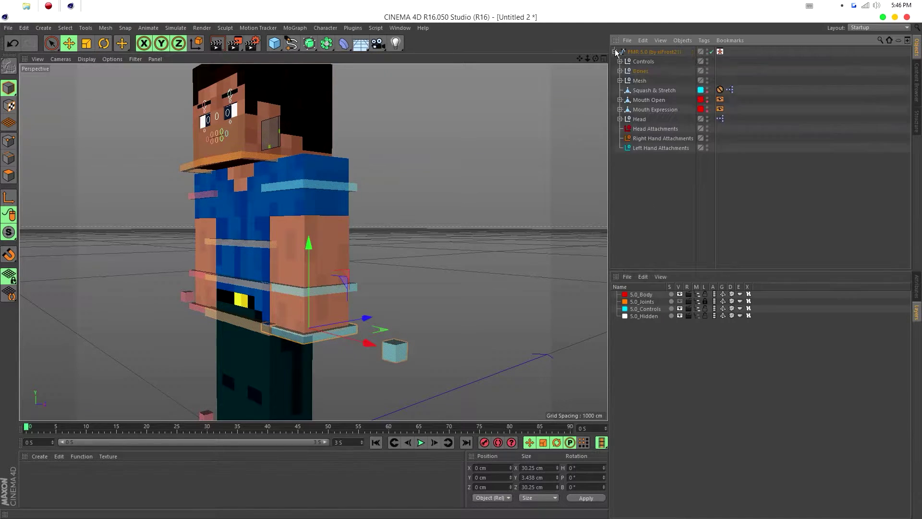
{"action": "left_click", "coordinate": [620, 81]}
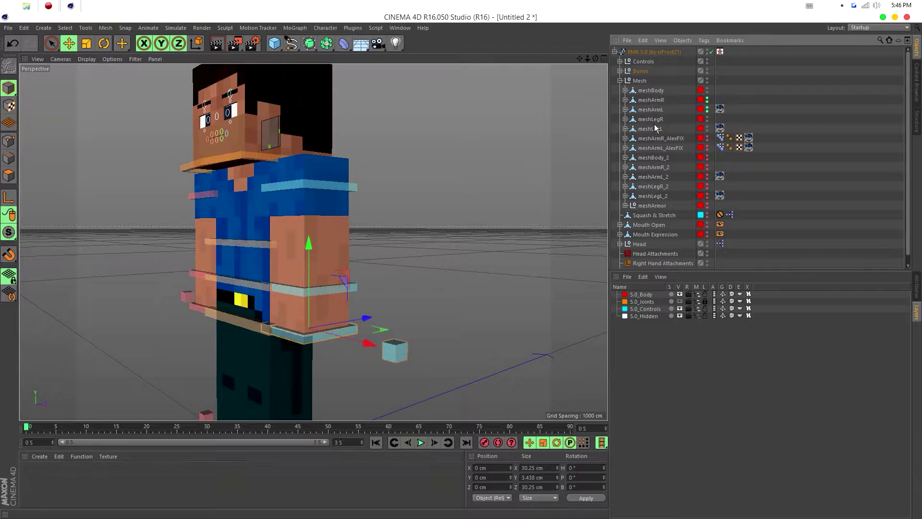
Step: Expand the left arm mesh meshArmL to its deformers and reveal the 5.0_Hidden layer's tags and materials
{"action": "left_click", "coordinate": [652, 110]}
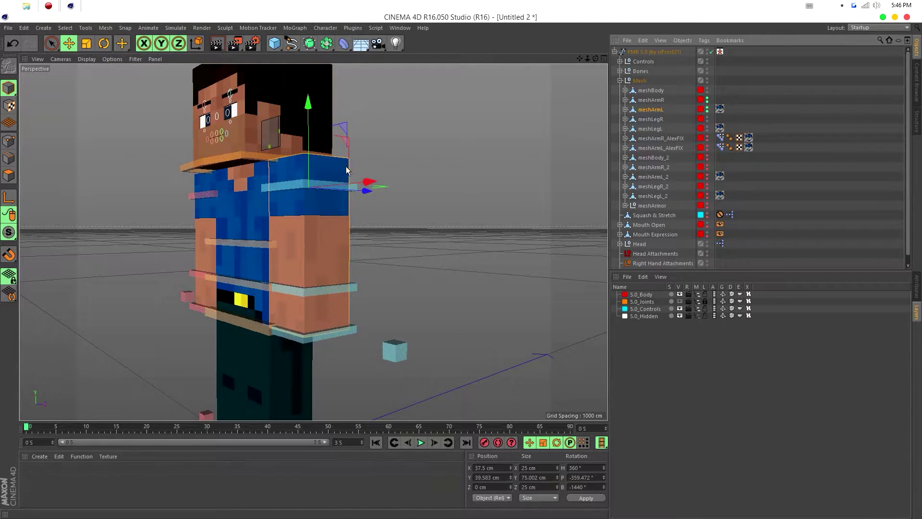
{"action": "left_click_drag", "start_coordinate": [595, 58], "coordinate": [312, 242]}
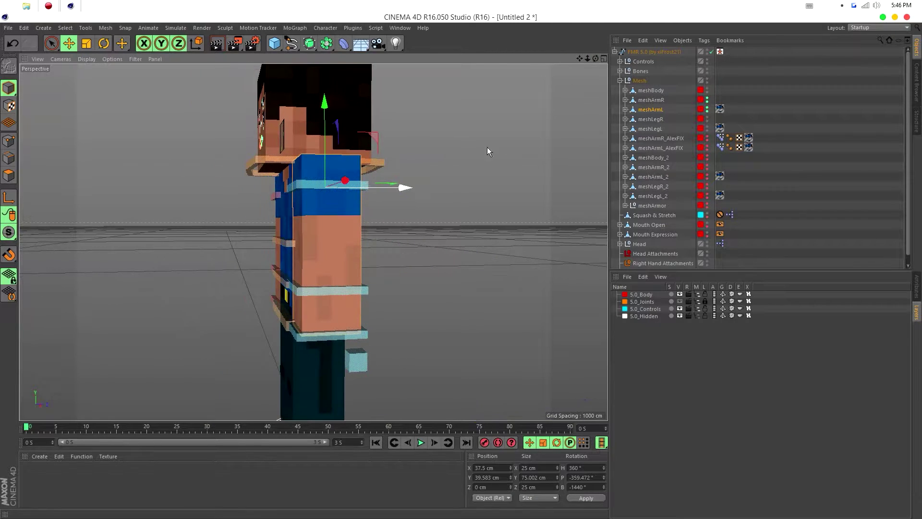
{"action": "left_click_drag", "start_coordinate": [587, 58], "coordinate": [313, 188]}
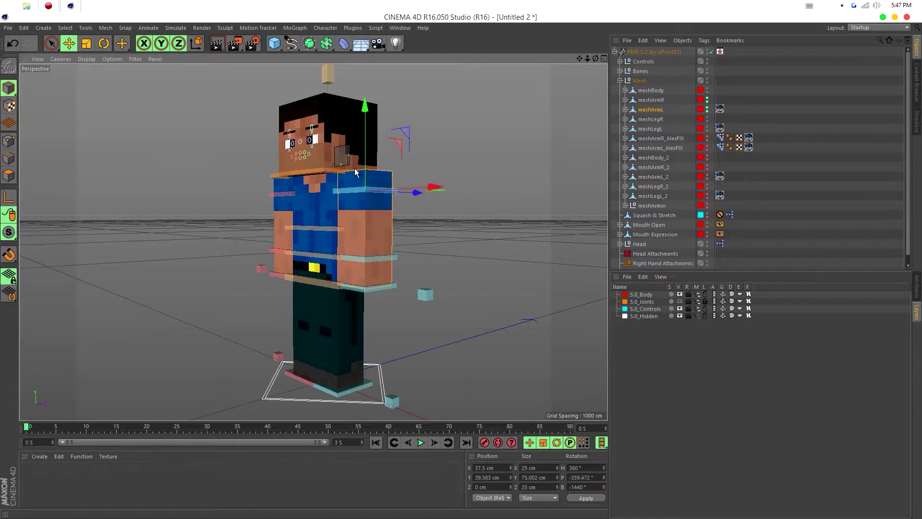
{"action": "left_click", "coordinate": [331, 227]}
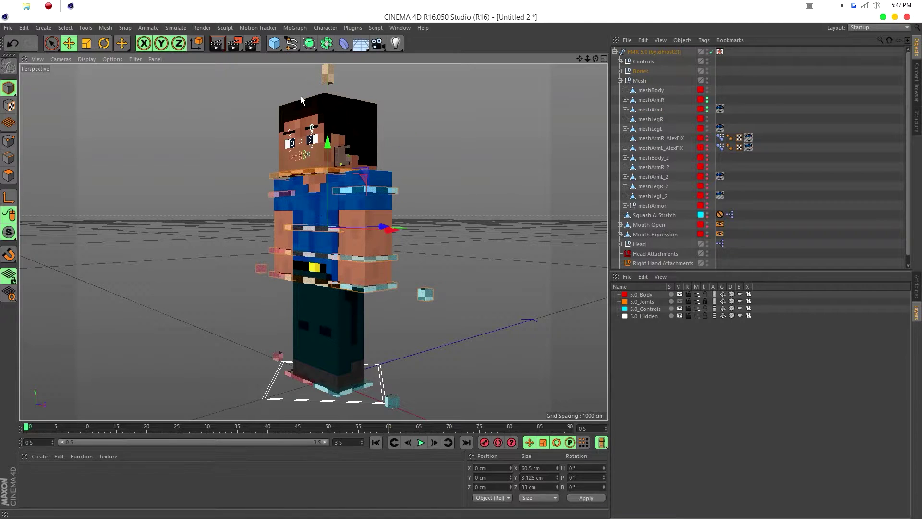
{"action": "left_click", "coordinate": [383, 283]}
{"action": "left_click_drag", "start_coordinate": [588, 59], "coordinate": [614, 86]}
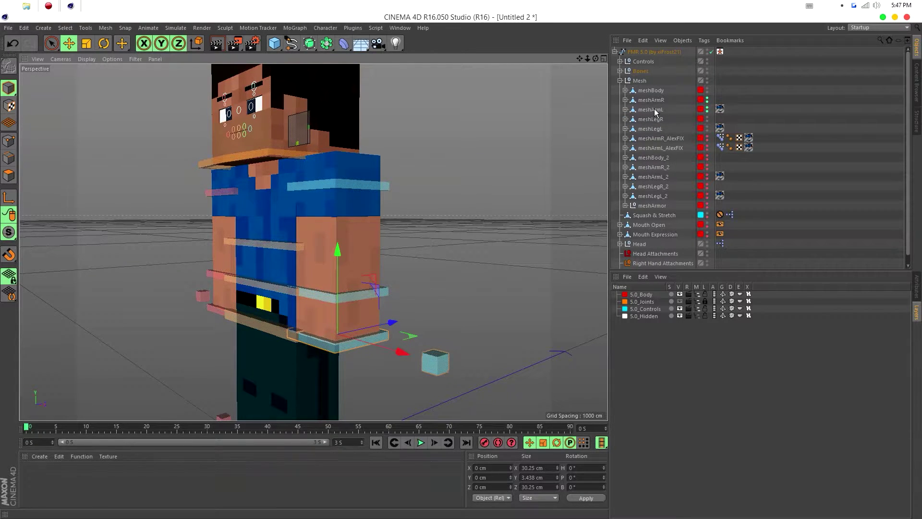
{"action": "left_click", "coordinate": [625, 110]}
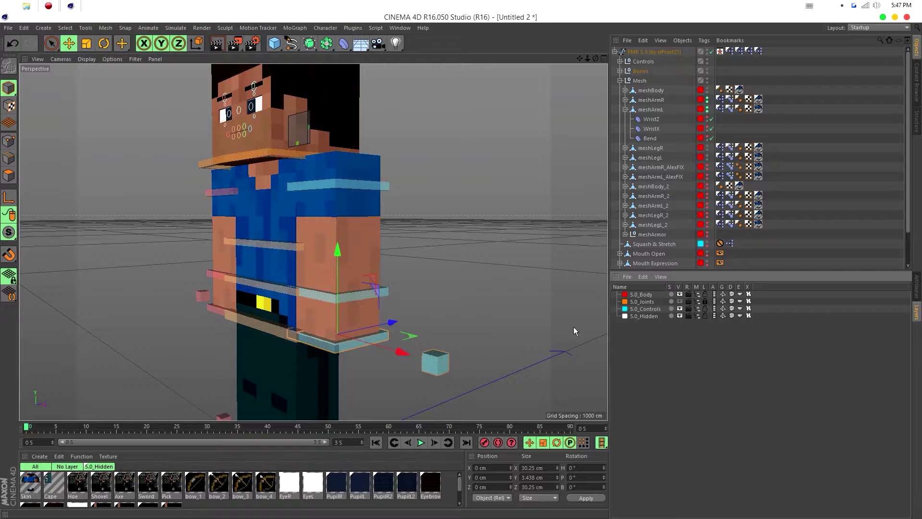
Step: Disable the Bend 1 and Bend 2 morphs in meshArmL's Pose Morph tag
{"action": "left_click", "coordinate": [917, 286]}
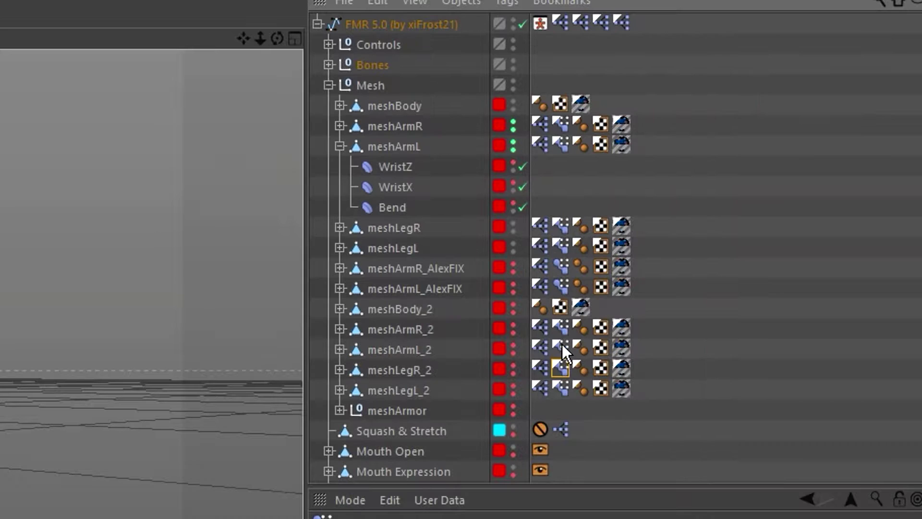
{"action": "left_click", "coordinate": [560, 284]}
{"action": "left_click", "coordinate": [559, 263]}
{"action": "left_click", "coordinate": [559, 227]}
{"action": "left_click", "coordinate": [560, 144]}
{"action": "left_click", "coordinate": [561, 246]}
{"action": "left_click", "coordinate": [561, 287]}
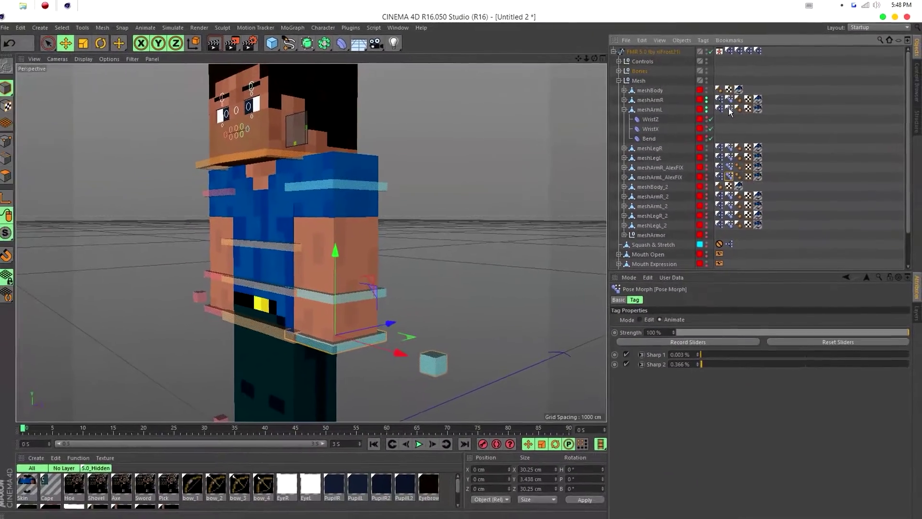
{"action": "left_click", "coordinate": [642, 126]}
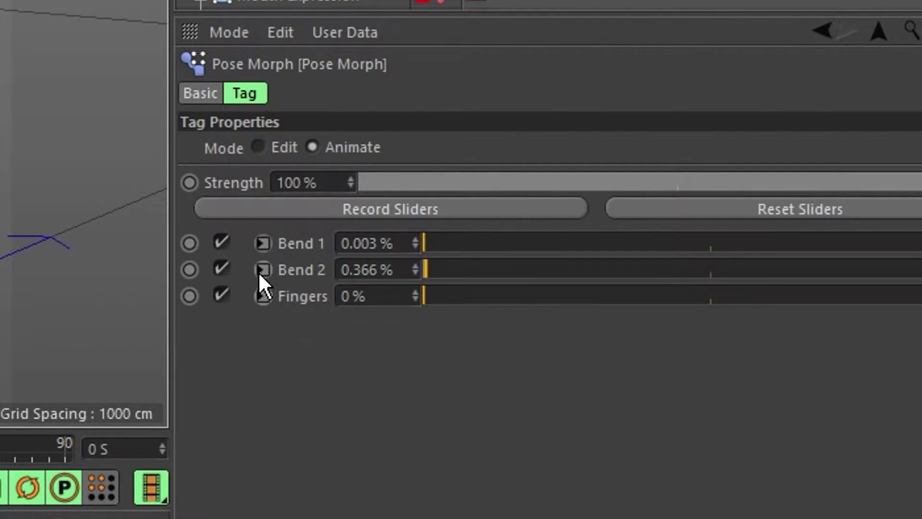
{"action": "left_click", "coordinate": [221, 267]}
{"action": "left_click", "coordinate": [219, 240]}
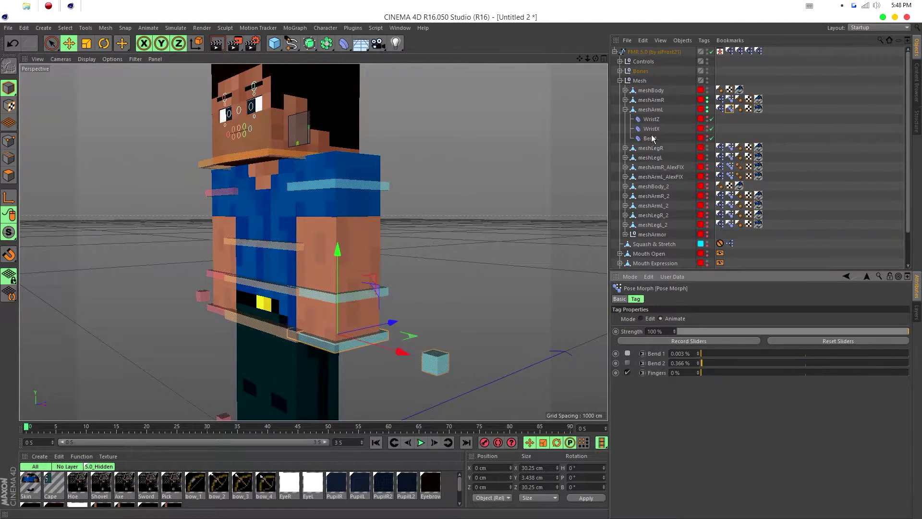
Step: Set the middle size value of meshArmL's Bend deformer to 25 cm
{"action": "left_click", "coordinate": [650, 138]}
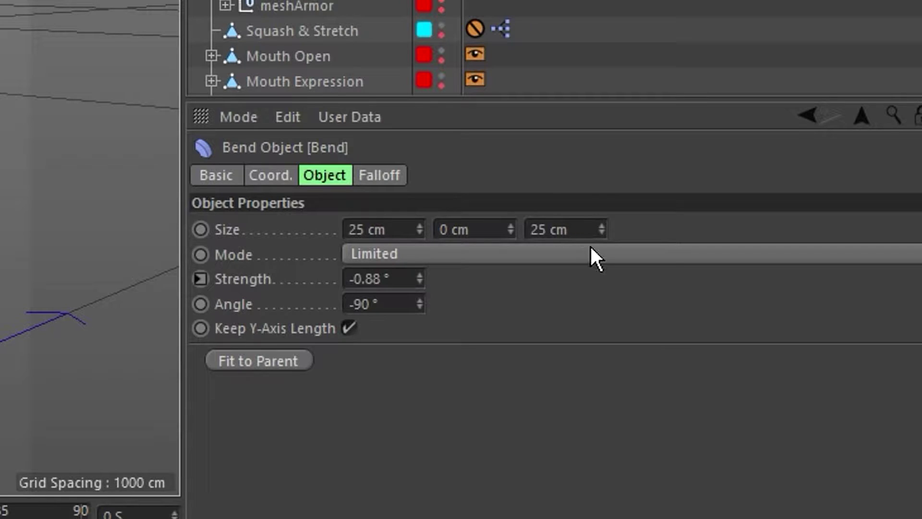
{"action": "left_click", "coordinate": [484, 229]}
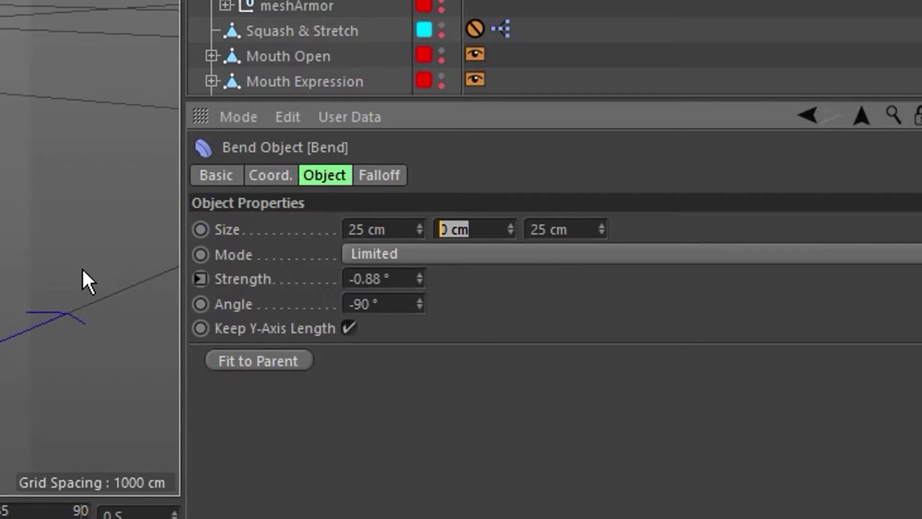
{"action": "type", "text": "25"}
{"action": "key", "text": "Return"}
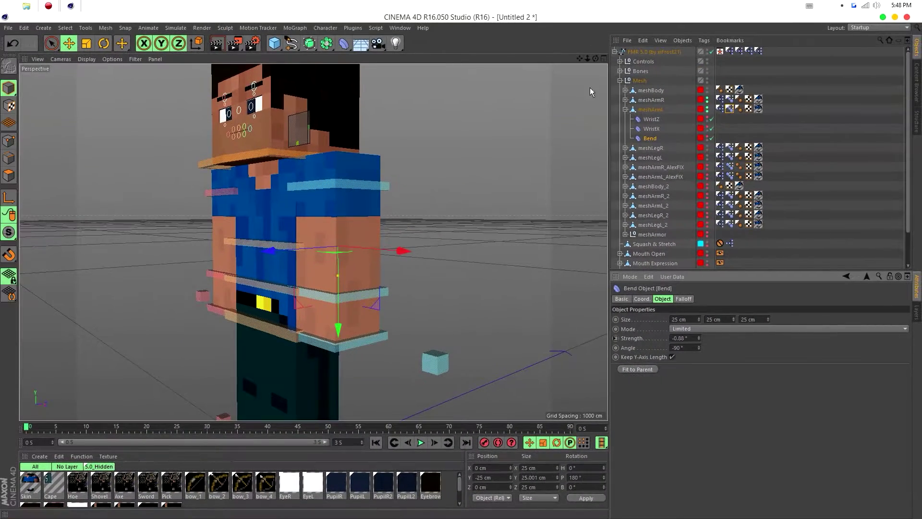
Step: Raise the left arm's goal controller to about 10.6 cm on Y and examine the elbow bend from the side
{"action": "left_click_drag", "start_coordinate": [591, 59], "coordinate": [590, 62]}
{"action": "left_click", "coordinate": [382, 378]}
{"action": "left_click_drag", "start_coordinate": [344, 289], "coordinate": [362, 253]}
{"action": "left_click_drag", "start_coordinate": [595, 59], "coordinate": [560, 60]}
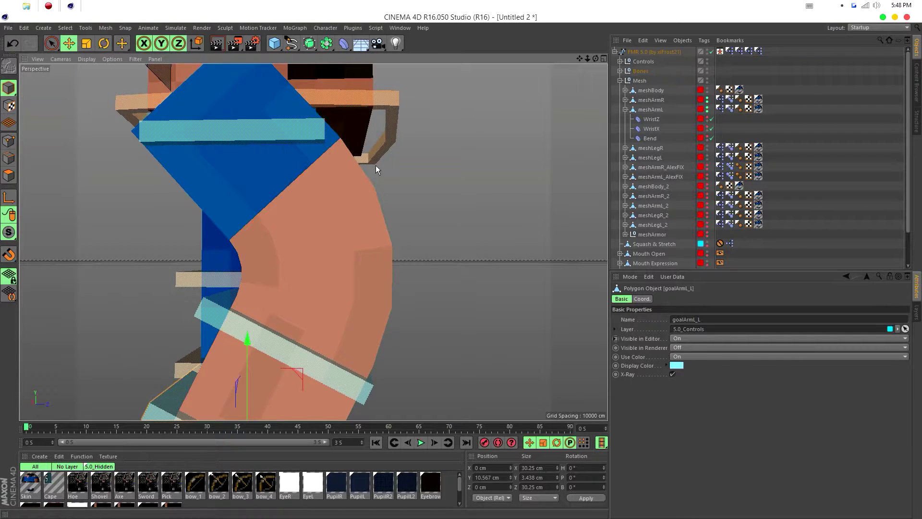
{"action": "left_click_drag", "start_coordinate": [587, 58], "coordinate": [604, 58]}
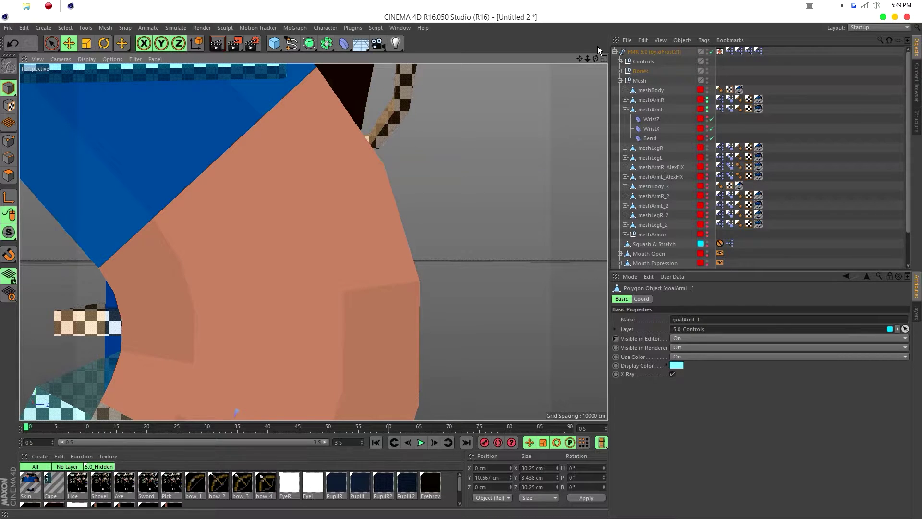
{"action": "left_click_drag", "start_coordinate": [586, 62], "coordinate": [556, 68]}
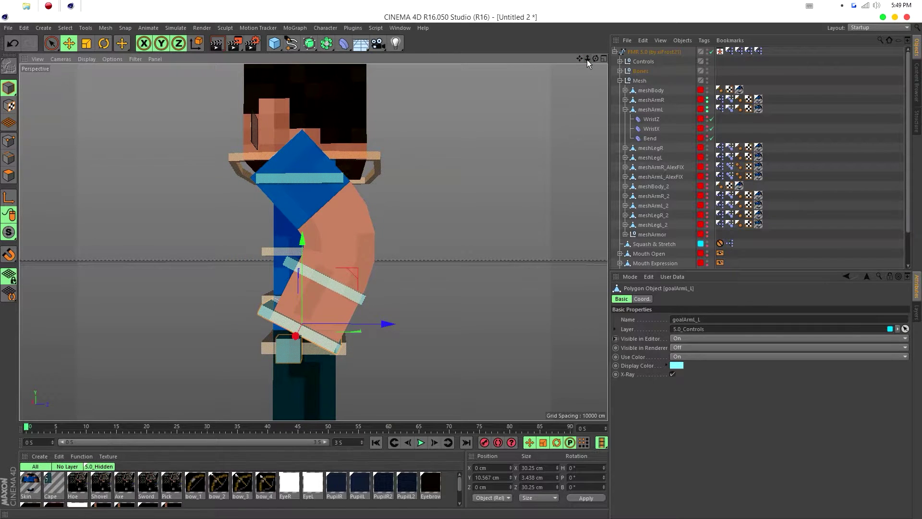
Step: Add a Subdivision Surface to the Mesh group and make meshArmL its child
{"action": "left_click", "coordinate": [309, 43]}
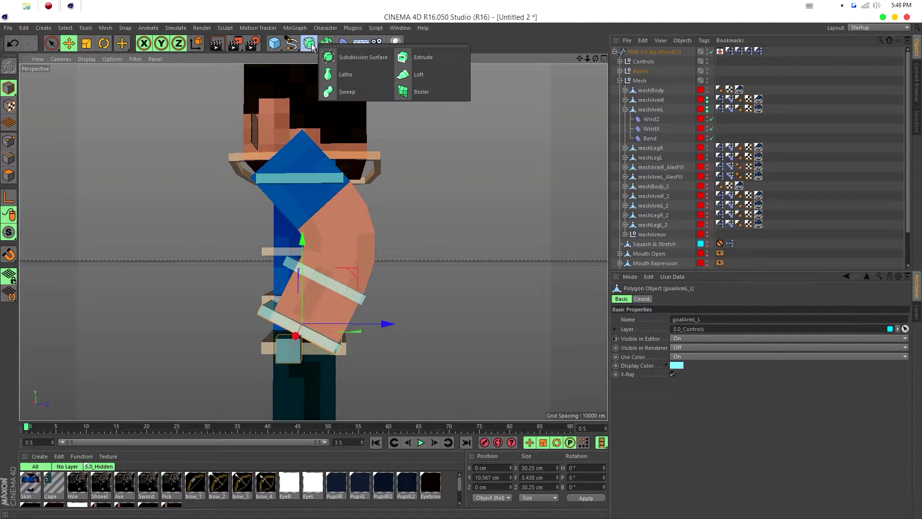
{"action": "left_click", "coordinate": [357, 53]}
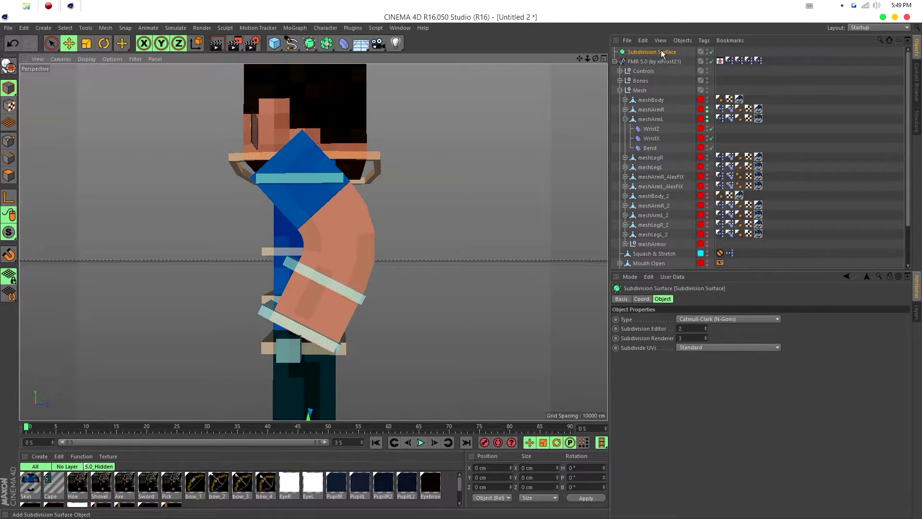
{"action": "left_click_drag", "start_coordinate": [655, 51], "coordinate": [649, 119]}
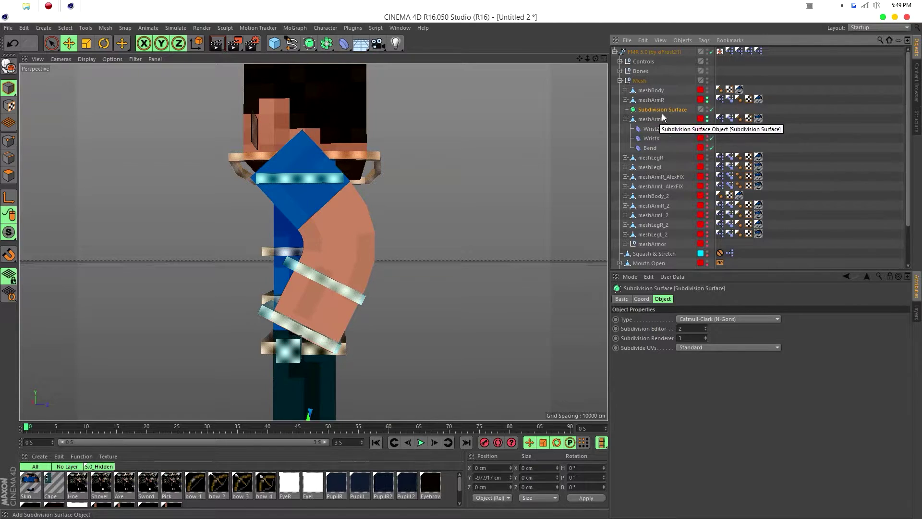
{"action": "left_click_drag", "start_coordinate": [652, 119], "coordinate": [651, 112]}
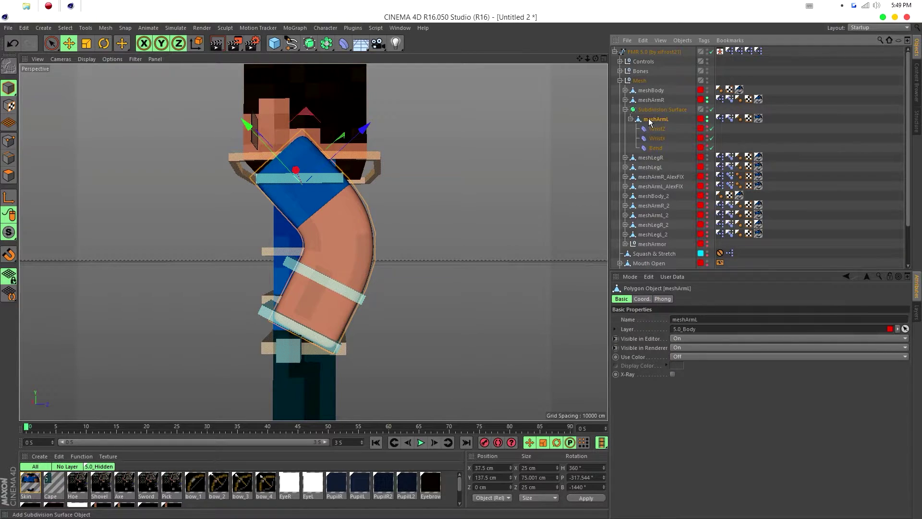
{"action": "left_click", "coordinate": [631, 119]}
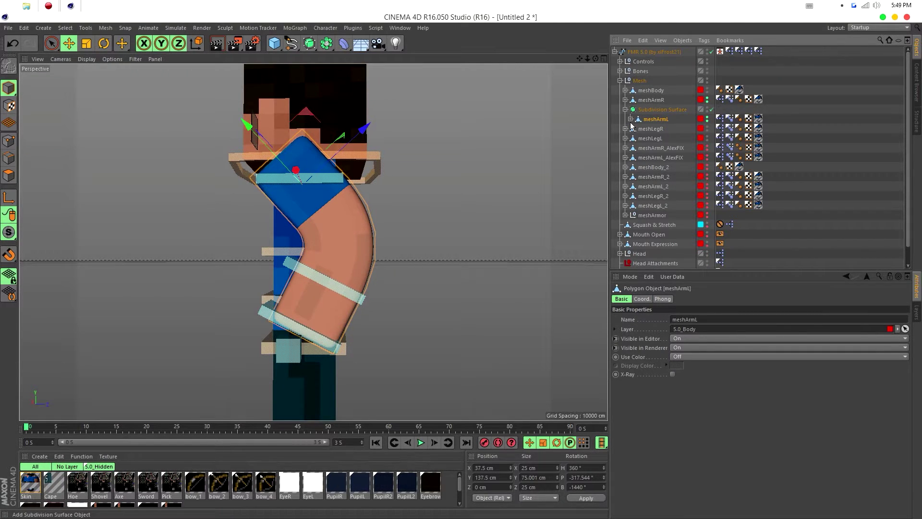
{"action": "left_click", "coordinate": [631, 119]}
{"action": "left_click", "coordinate": [624, 110]}
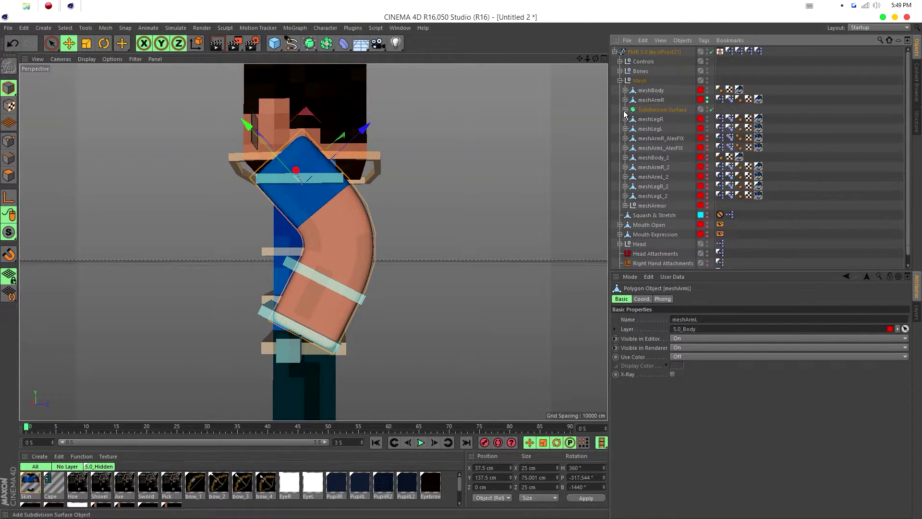
{"action": "left_click", "coordinate": [625, 110]}
{"action": "left_click", "coordinate": [625, 109]}
{"action": "left_click", "coordinate": [625, 109]}
{"action": "left_click", "coordinate": [626, 109]}
{"action": "left_click", "coordinate": [625, 109]}
Step: Toggle the Subdivision Surface off and on to compare the left arm with and without smoothing
{"action": "left_click_drag", "start_coordinate": [589, 59], "coordinate": [389, 227]}
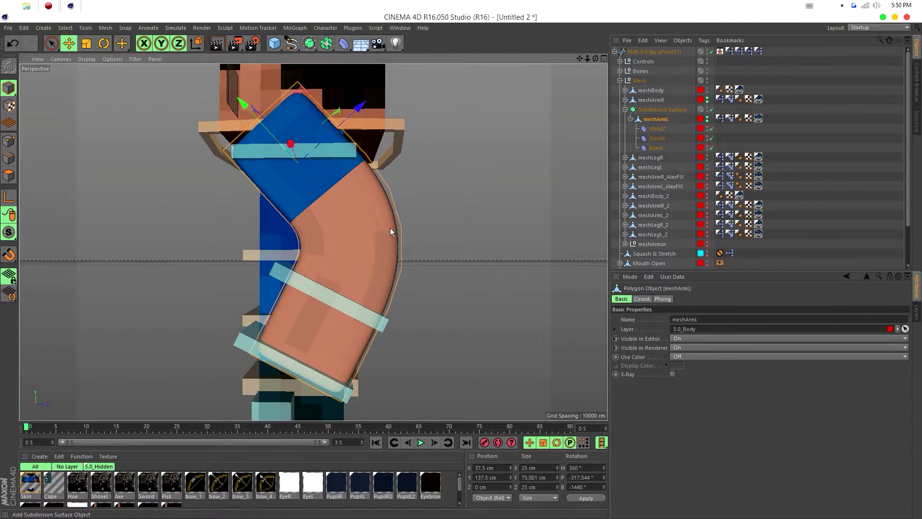
{"action": "left_click", "coordinate": [711, 110]}
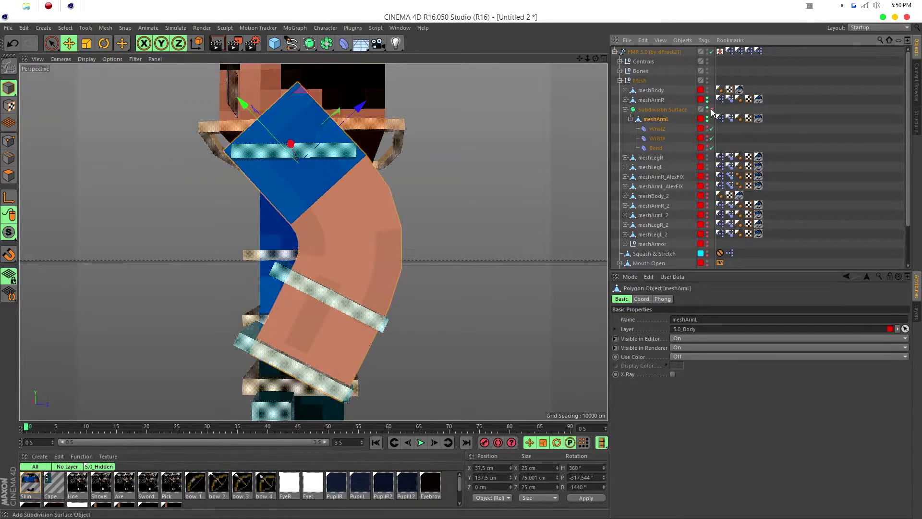
{"action": "left_click", "coordinate": [712, 109]}
{"action": "left_click", "coordinate": [712, 109]}
{"action": "left_click", "coordinate": [712, 109]}
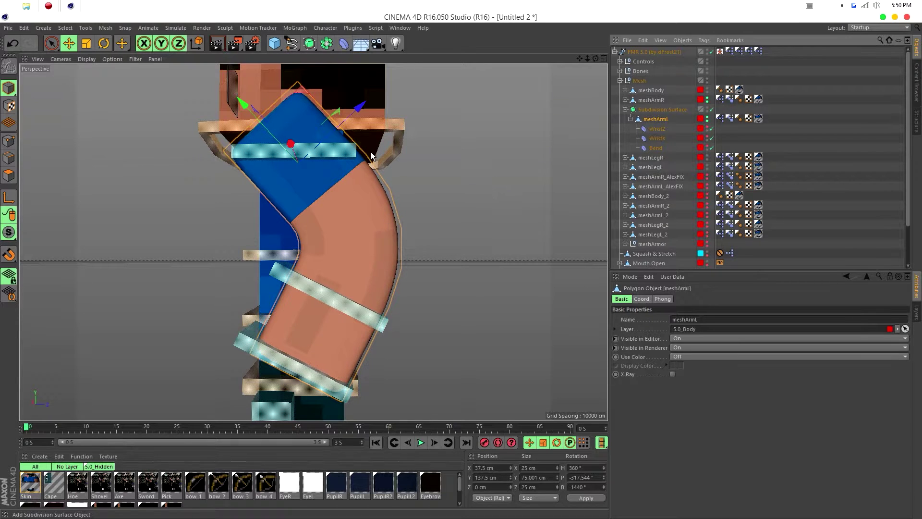
Step: Select the left arm's goal controller and reset its Y position to 0 cm
{"action": "left_click_drag", "start_coordinate": [595, 59], "coordinate": [282, 367]}
{"action": "left_click", "coordinate": [328, 353]}
{"action": "left_click", "coordinate": [343, 368]}
{"action": "left_click", "coordinate": [487, 477]}
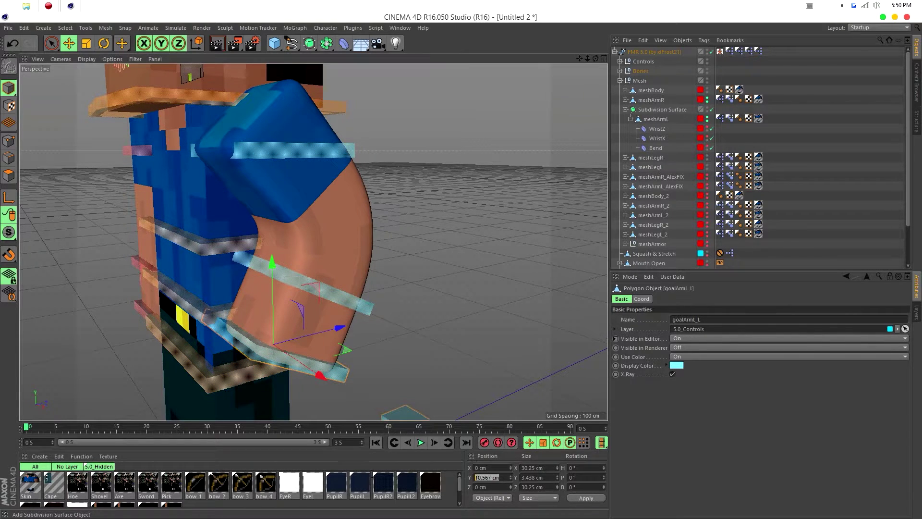
{"action": "type", "text": "0"}
{"action": "key", "text": "Return"}
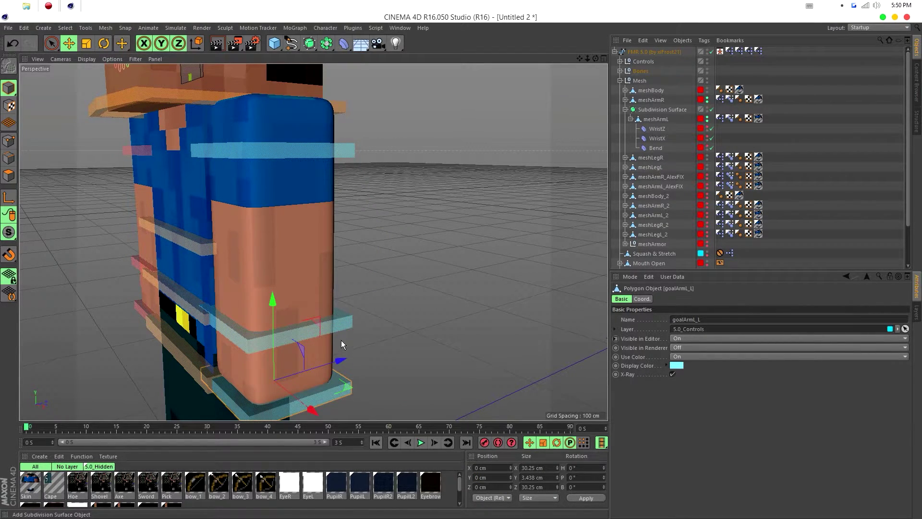
Step: Raise the left arm's goal controller to about 17.9 cm on Y to test the smoothed elbow, and reset it to 0 cm
{"action": "left_click_drag", "start_coordinate": [271, 332], "coordinate": [422, 176]}
{"action": "left_click_drag", "start_coordinate": [596, 58], "coordinate": [548, 76]}
{"action": "left_click_drag", "start_coordinate": [501, 478], "coordinate": [421, 472]}
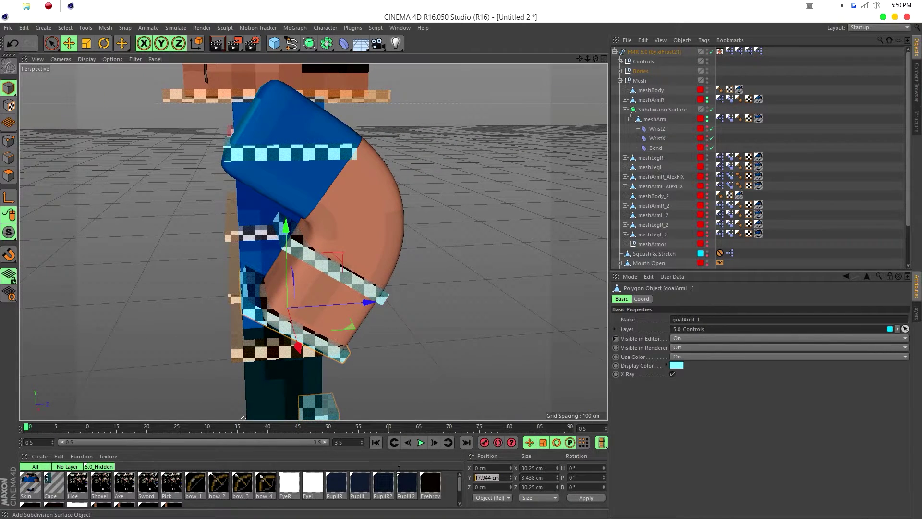
{"action": "type", "text": "0"}
{"action": "key", "text": "Return"}
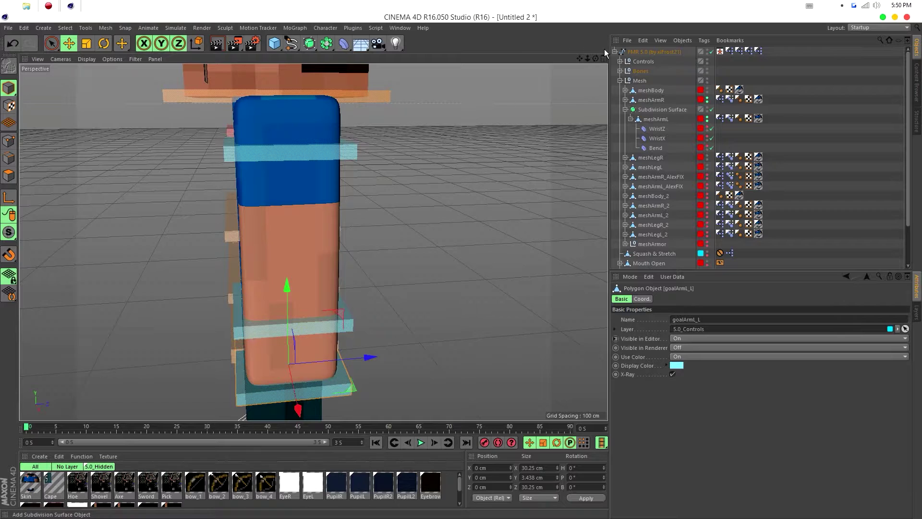
Step: Try the left arm's Subdivision Surface with both Subdivision Editor and Subdivision Renderer set to 1
{"action": "left_click_drag", "start_coordinate": [596, 58], "coordinate": [547, 62]}
{"action": "left_click", "coordinate": [672, 110]}
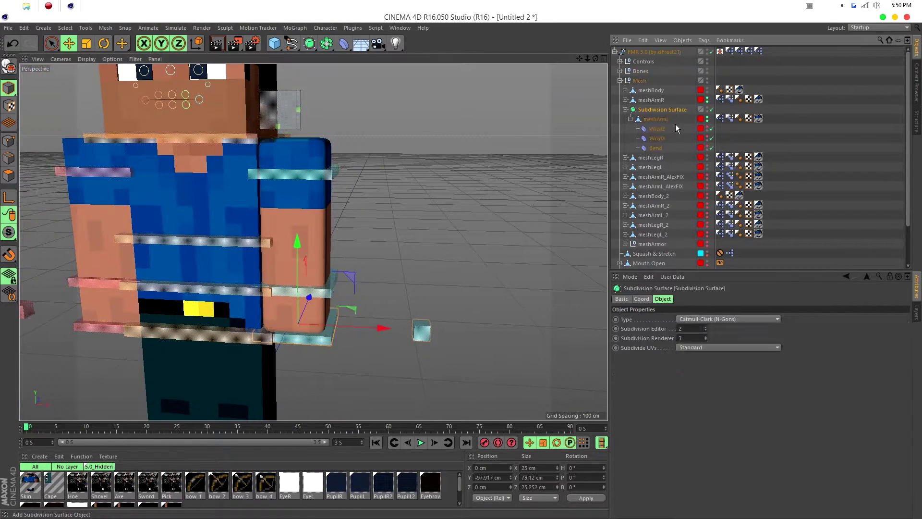
{"action": "left_click_drag", "start_coordinate": [688, 328], "coordinate": [491, 343]}
{"action": "type", "text": "1"}
{"action": "key", "text": "Tab"}
{"action": "type", "text": "1"}
Step: Set the left arm's Subdivision Editor to 2 and Subdivision Renderer to 3
{"action": "double_click", "coordinate": [690, 327]}
{"action": "key", "text": "BackSpace"}
{"action": "type", "text": "2"}
{"action": "key", "text": "Tab"}
{"action": "type", "text": "3"}
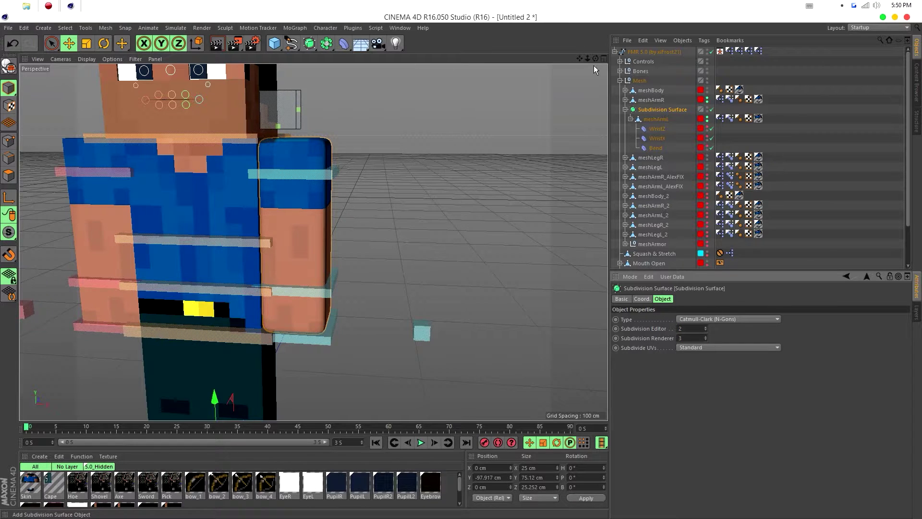
Step: Raise the left arm's goal controller to about 8 cm on Y to test the smoothed bend
{"action": "left_click_drag", "start_coordinate": [596, 59], "coordinate": [523, 60]}
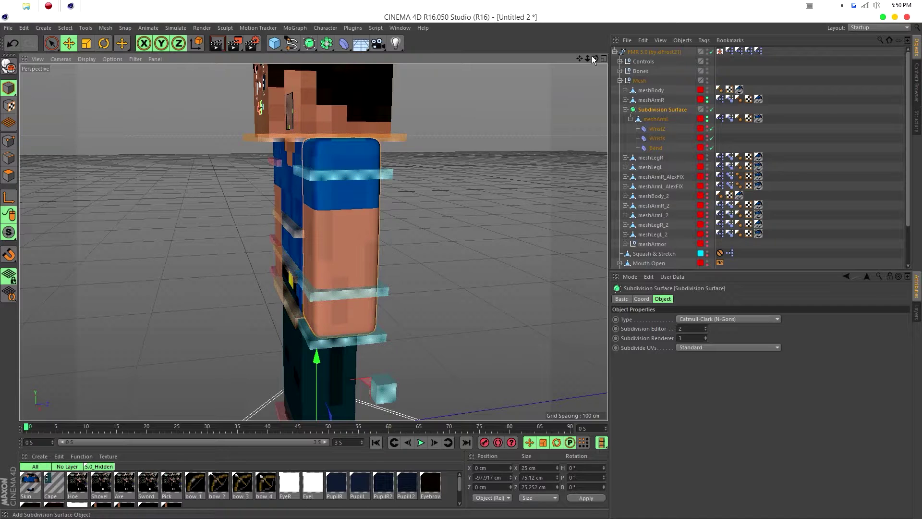
{"action": "left_click_drag", "start_coordinate": [595, 58], "coordinate": [648, 56]}
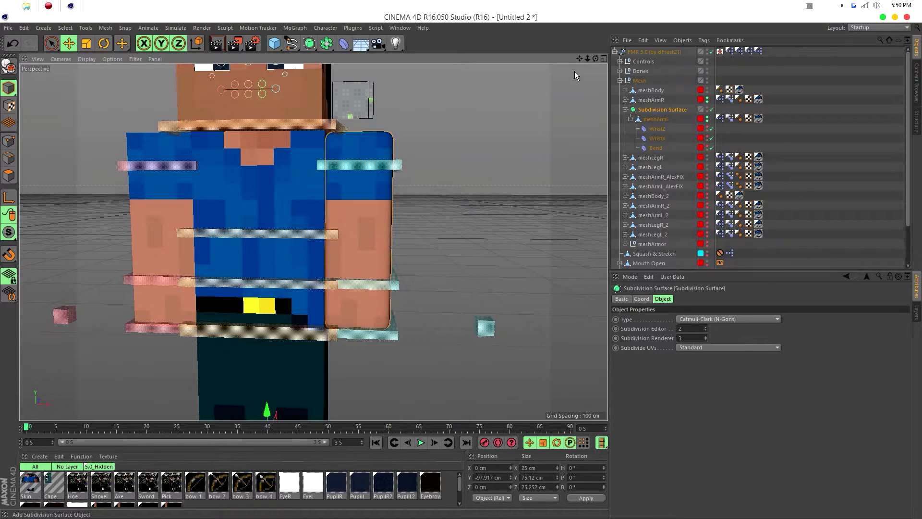
{"action": "left_click_drag", "start_coordinate": [586, 58], "coordinate": [577, 63]}
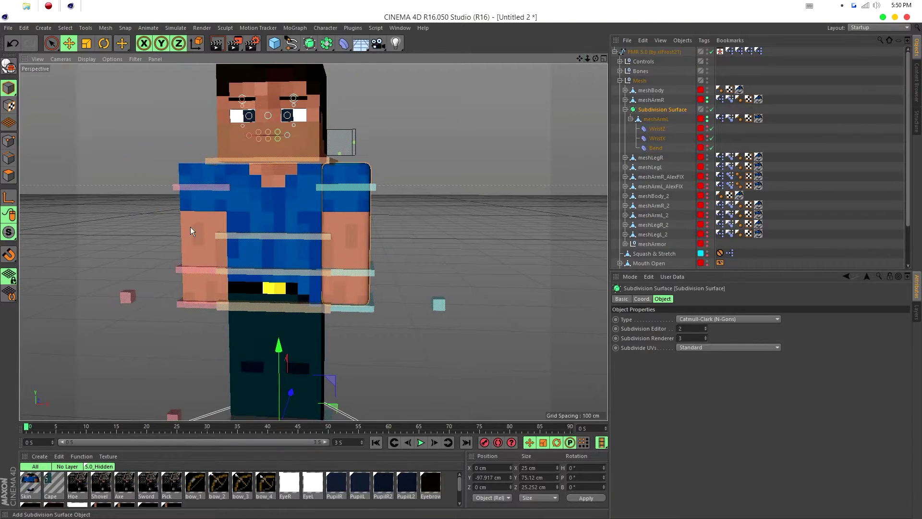
{"action": "left_click_drag", "start_coordinate": [580, 58], "coordinate": [626, 39]}
{"action": "left_click_drag", "start_coordinate": [432, 326], "coordinate": [321, 339], "text": "alt"}
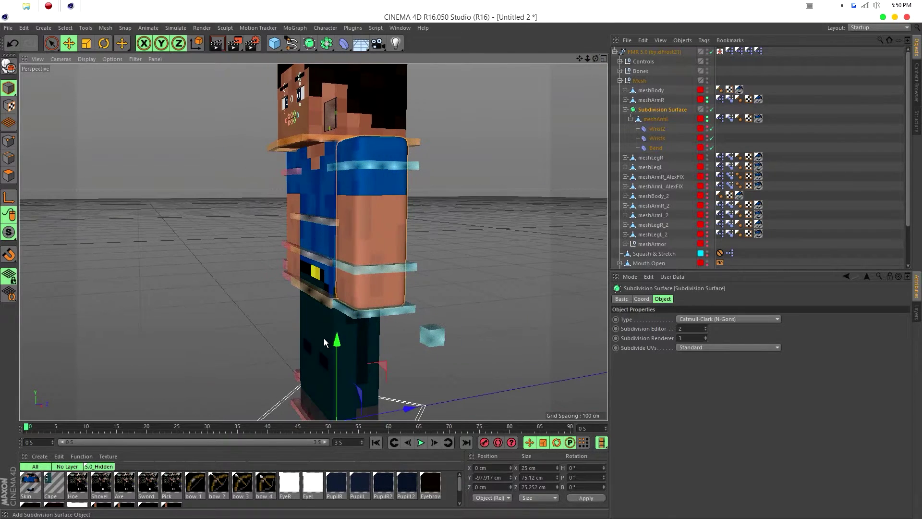
{"action": "left_click", "coordinate": [431, 336]}
{"action": "left_click_drag", "start_coordinate": [368, 275], "coordinate": [368, 263]}
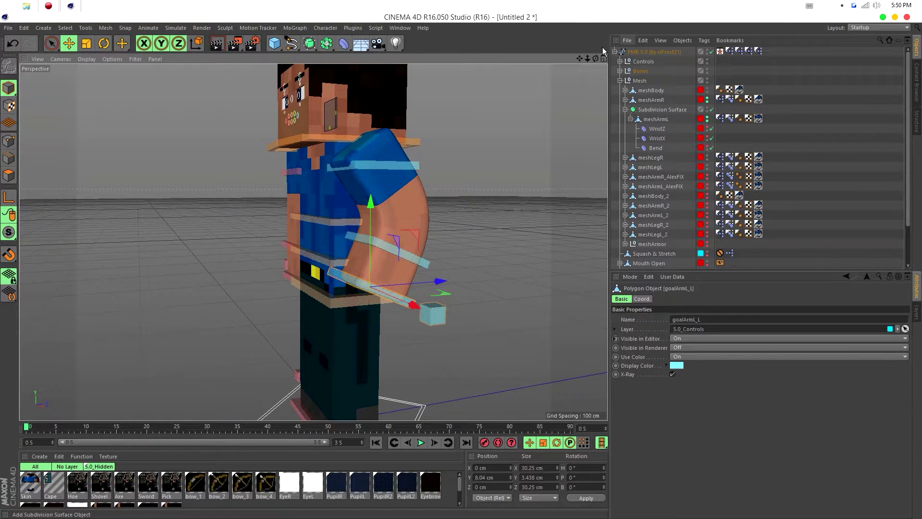
Step: Raise the right arm's goal controller to about 7.4 cm on Y to compare its unsmoothed bend, and undo the move
{"action": "left_click_drag", "start_coordinate": [595, 58], "coordinate": [331, 46]}
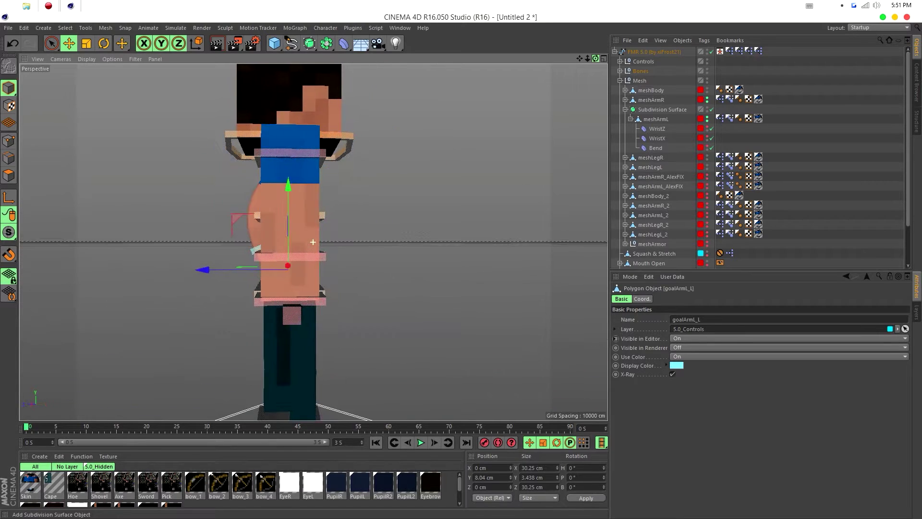
{"action": "left_click_drag", "start_coordinate": [331, 130], "coordinate": [323, 136]}
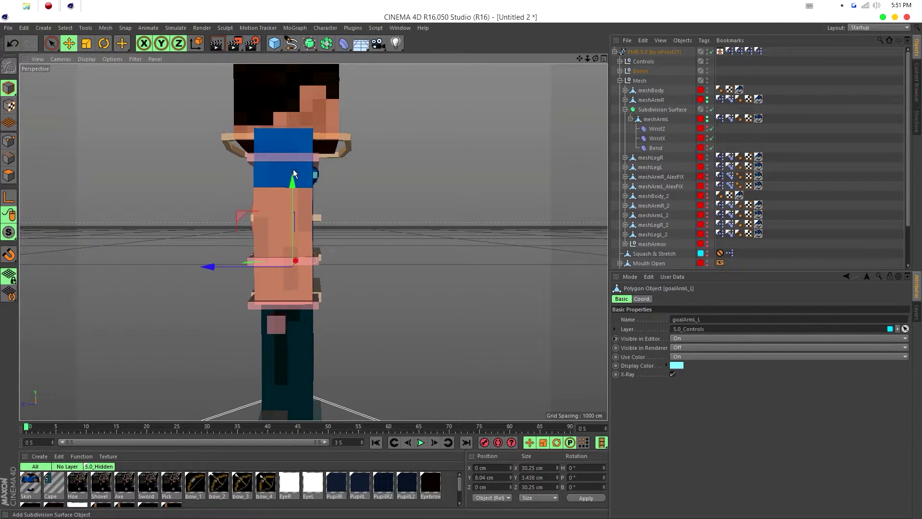
{"action": "left_click_drag", "start_coordinate": [301, 307], "coordinate": [280, 247]}
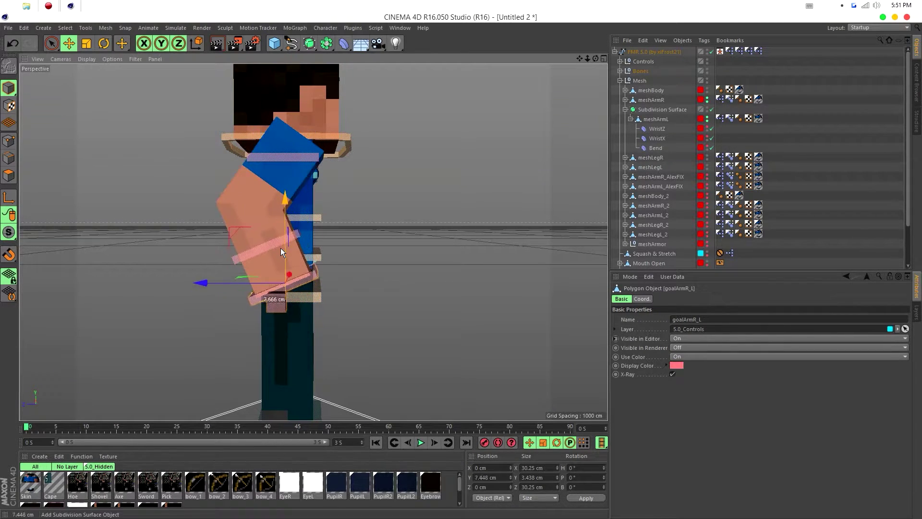
{"action": "key", "text": "ctrl+z"}
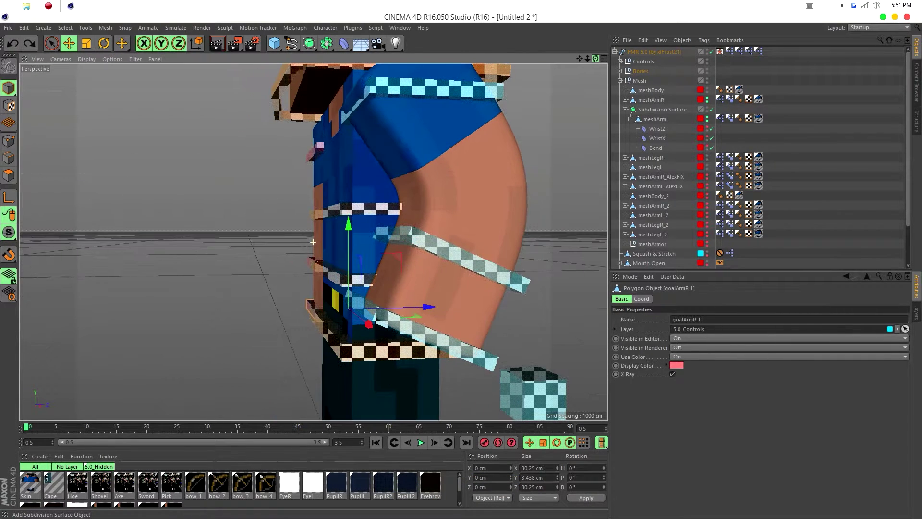
Step: Select the left arm's goal controller and set its Y position to 0 cm
{"action": "left_click_drag", "start_coordinate": [505, 478], "coordinate": [473, 477]}
{"action": "type", "text": "0"}
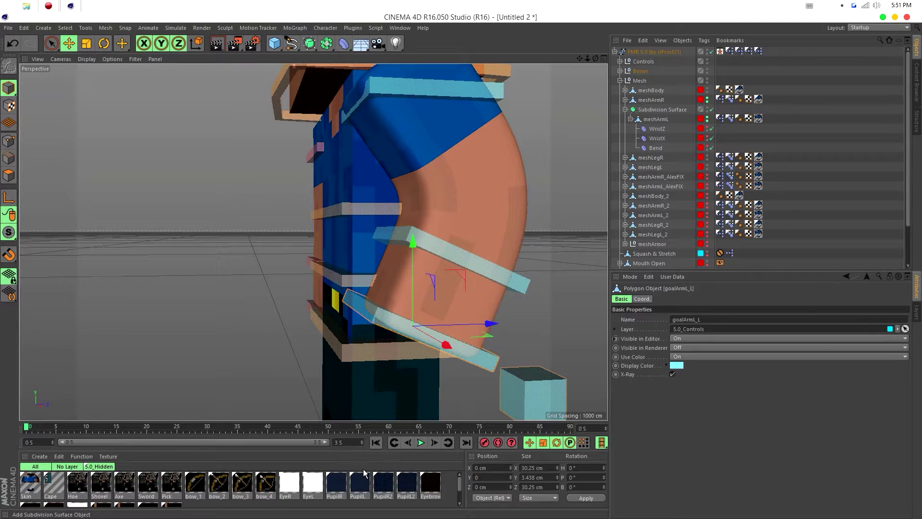
{"action": "key", "text": "Return"}
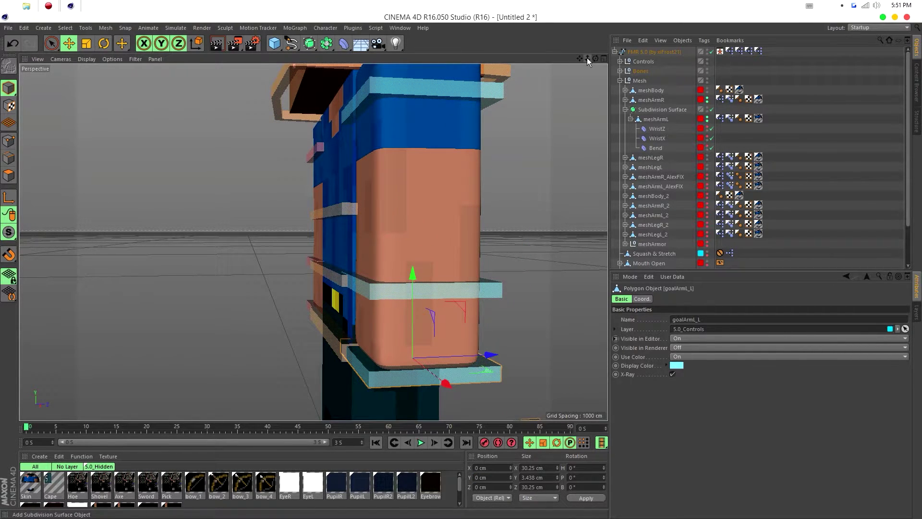
Step: Rename the left arm's Subdivision Surface as ArmL
{"action": "left_click_drag", "start_coordinate": [589, 60], "coordinate": [571, 60]}
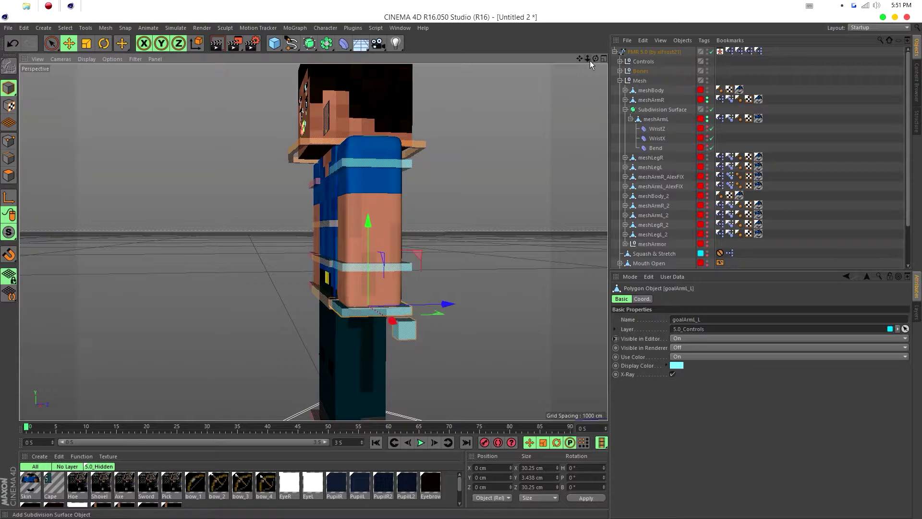
{"action": "mouse_move", "coordinate": [593, 59]}
{"action": "left_mouse_down"}
{"action": "mouse_move", "coordinate": [586, 59]}
{"action": "mouse_move", "coordinate": [594, 58]}
{"action": "left_mouse_up"}
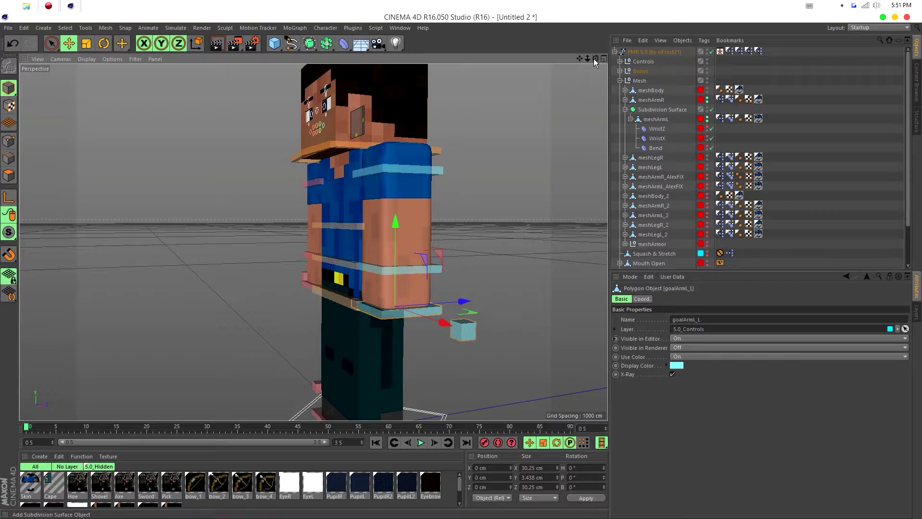
{"action": "double_click", "coordinate": [662, 110]}
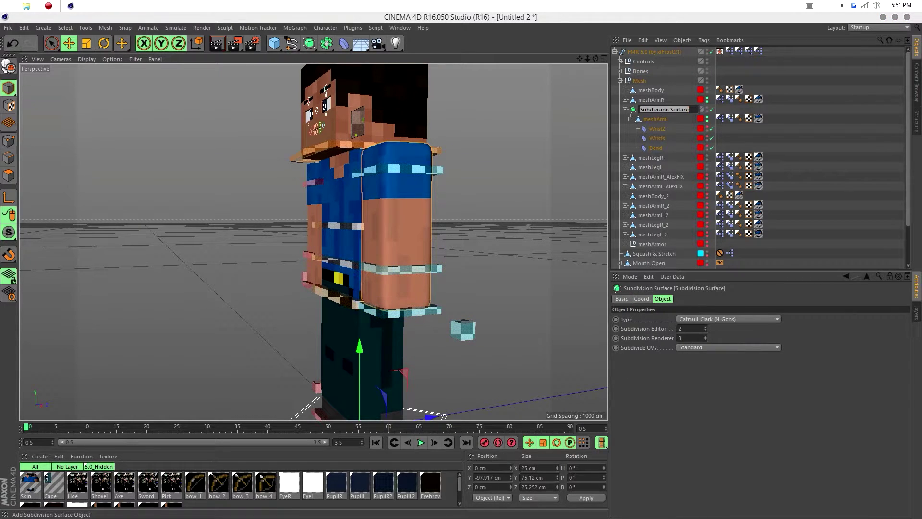
{"action": "type", "text": "ArmL"}
{"action": "key", "text": "Return"}
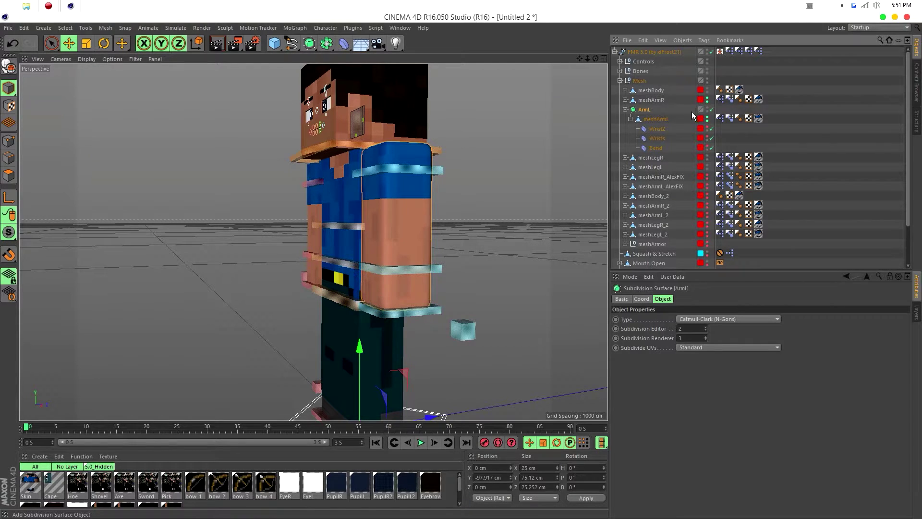
{"action": "left_click", "coordinate": [625, 109]}
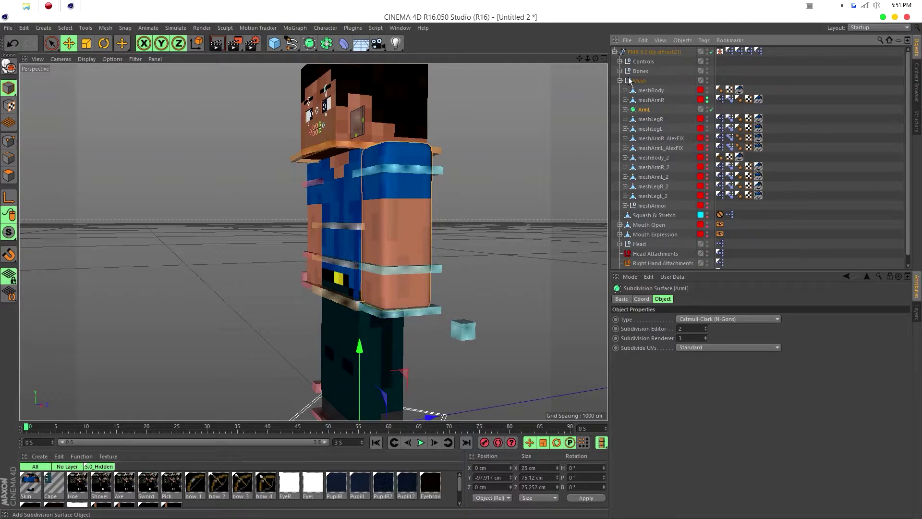
{"action": "left_click", "coordinate": [626, 110]}
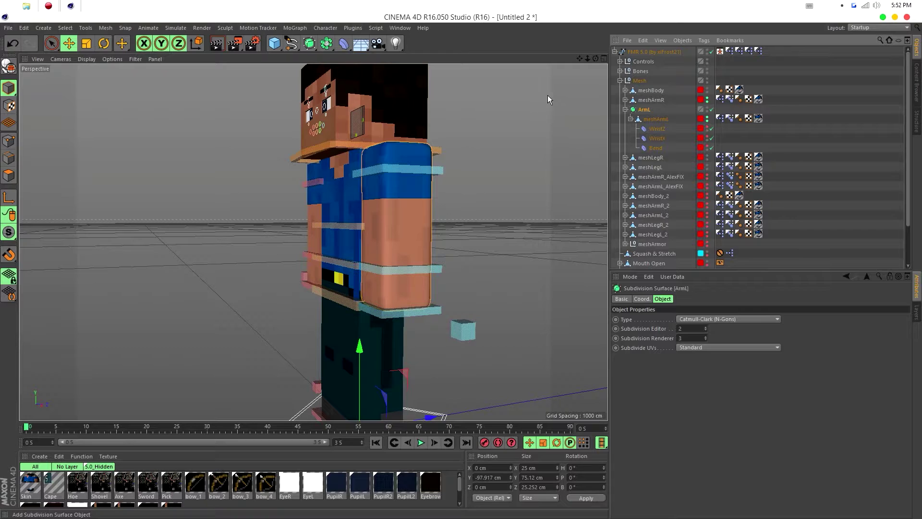
Step: Hide the 5.0_Hidden layer's items from the managers, and return to the ArmL attributes
{"action": "left_click_drag", "start_coordinate": [595, 58], "coordinate": [564, 60]}
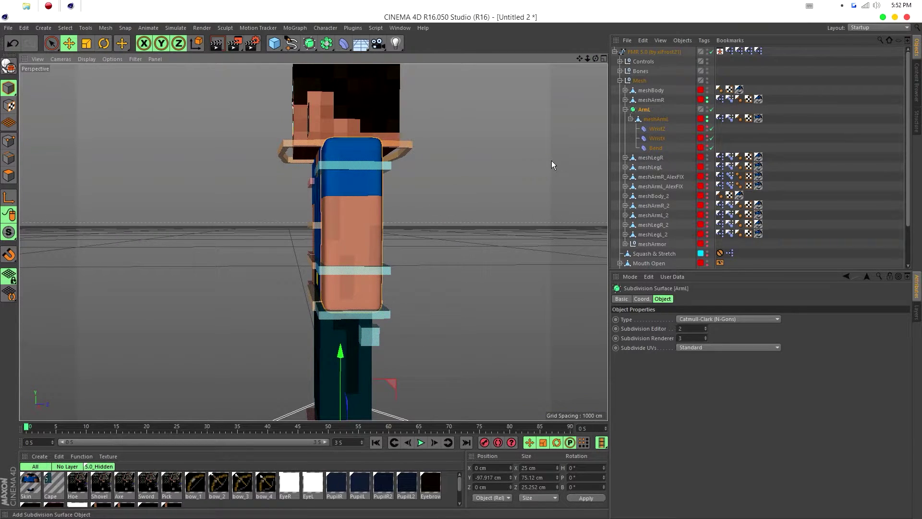
{"action": "left_click", "coordinate": [916, 313]}
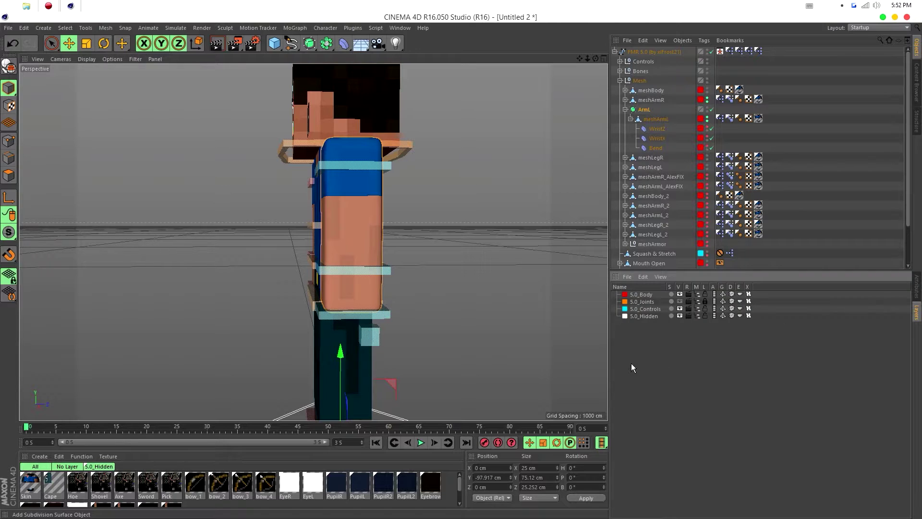
{"action": "left_click", "coordinate": [696, 315]}
{"action": "left_click", "coordinate": [916, 290]}
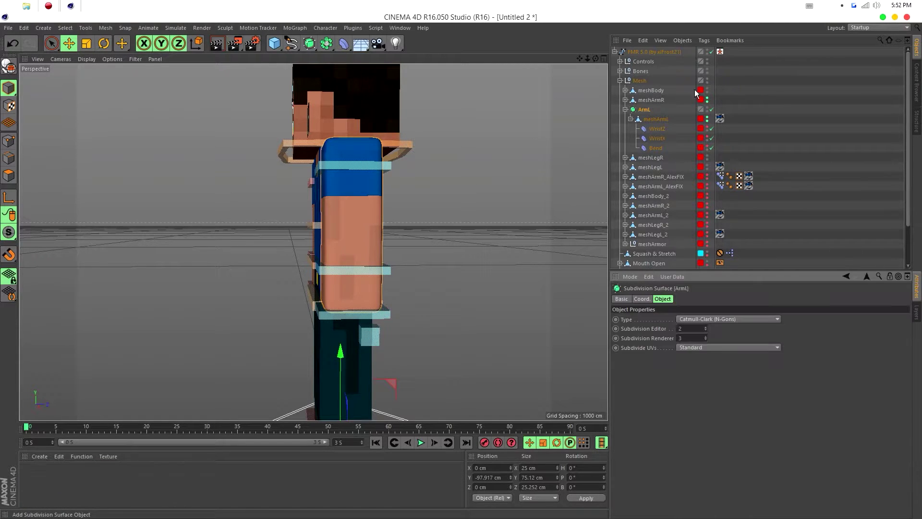
Step: Add a Subdivision Surface Weight tag to meshArmL and place it after the texture tag
{"action": "left_click", "coordinate": [661, 120]}
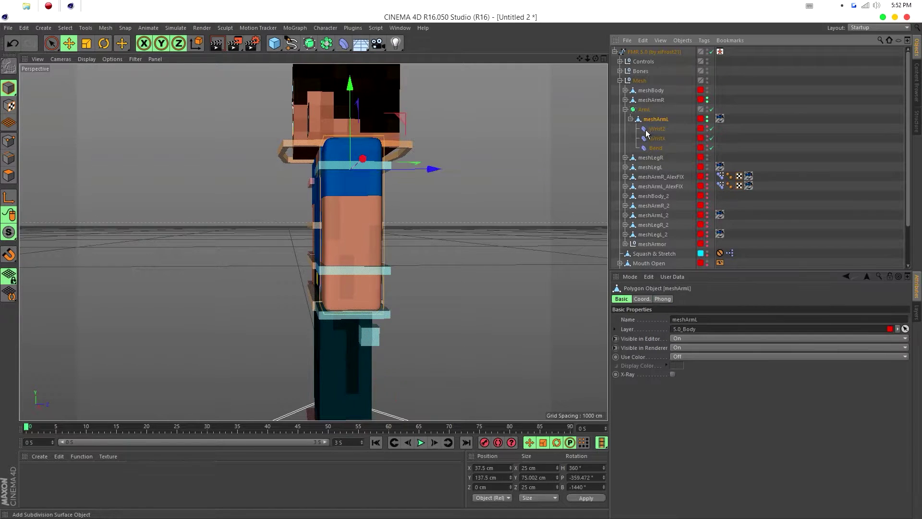
{"action": "left_click", "coordinate": [651, 113]}
{"action": "left_click", "coordinate": [656, 119]}
{"action": "right_click", "coordinate": [659, 118]}
{"action": "mouse_move", "coordinate": [668, 123]}
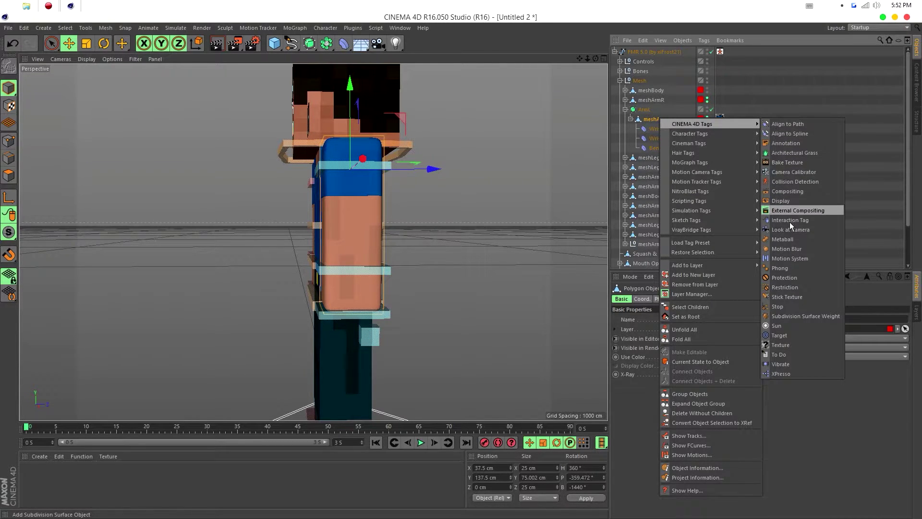
{"action": "left_click", "coordinate": [798, 316]}
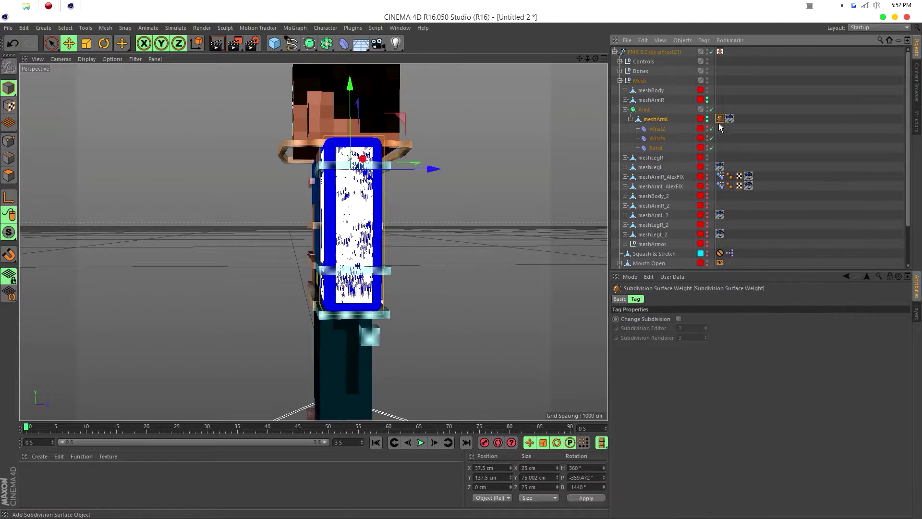
{"action": "left_click_drag", "start_coordinate": [719, 119], "coordinate": [740, 117]}
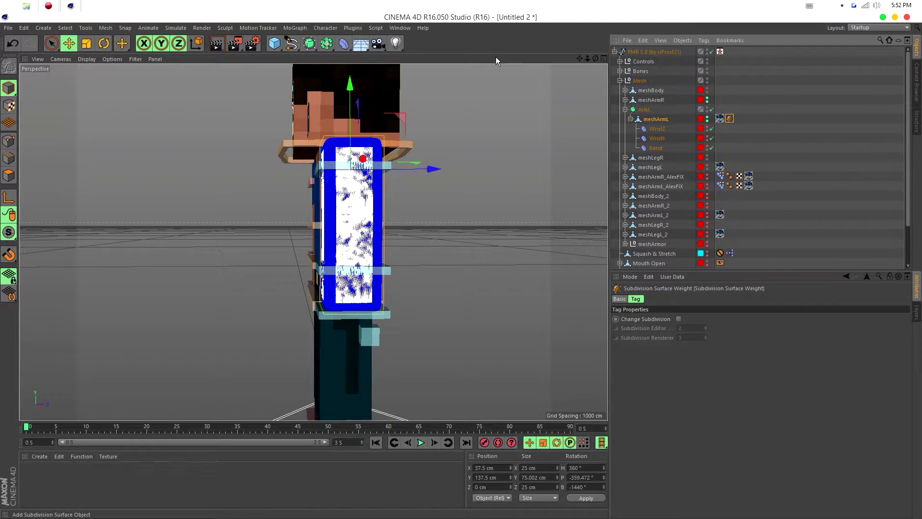
Step: Examine the left arm from several angles with its Subdivision Surface Weight tag selected and deselected, and compare it with the right arm
{"action": "left_click_drag", "start_coordinate": [595, 59], "coordinate": [648, 63]}
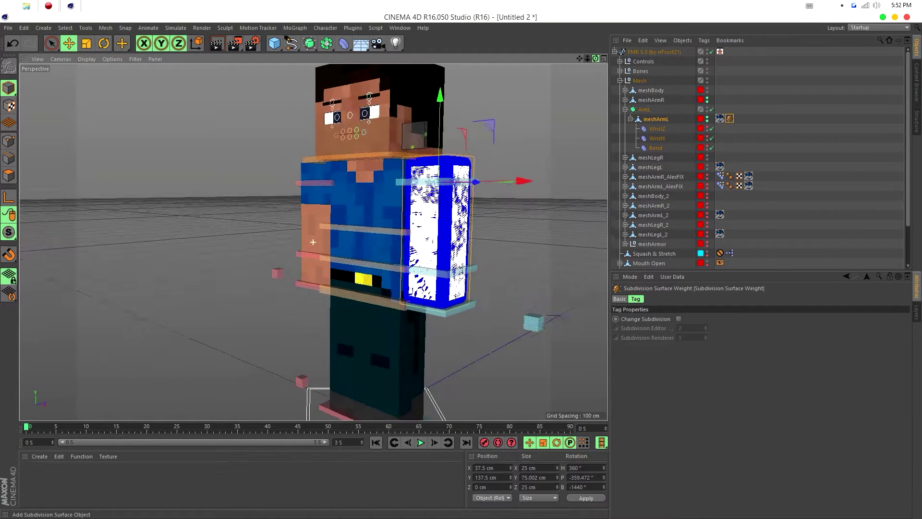
{"action": "left_click_drag", "start_coordinate": [528, 62], "coordinate": [509, 64]}
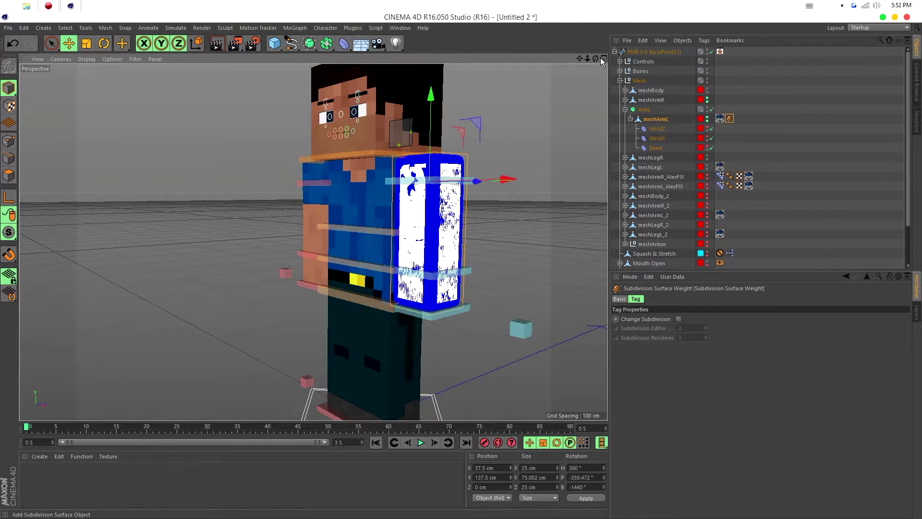
{"action": "left_click_drag", "start_coordinate": [595, 59], "coordinate": [614, 61]}
{"action": "left_click", "coordinate": [766, 133]}
{"action": "left_click", "coordinate": [730, 118]}
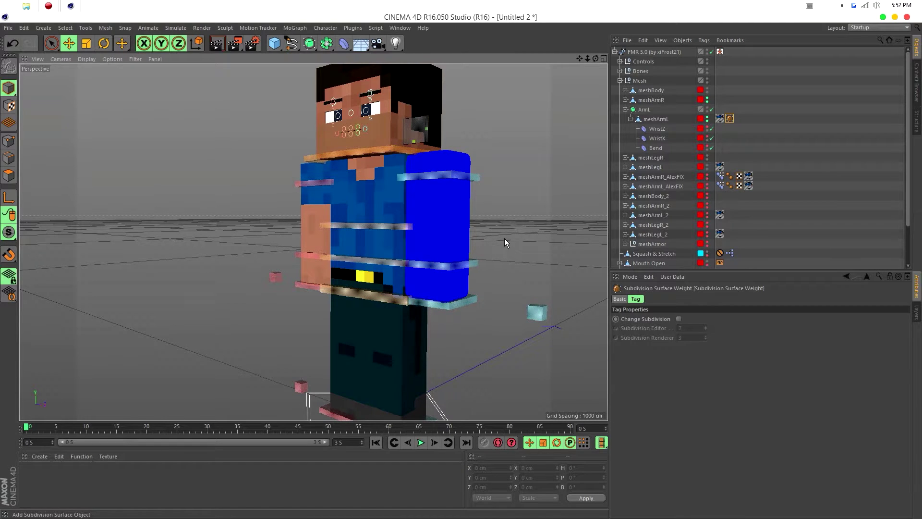
{"action": "left_click", "coordinate": [590, 146]}
{"action": "left_click_drag", "start_coordinate": [579, 58], "coordinate": [474, 77]}
{"action": "left_click_drag", "start_coordinate": [594, 58], "coordinate": [339, 172]}
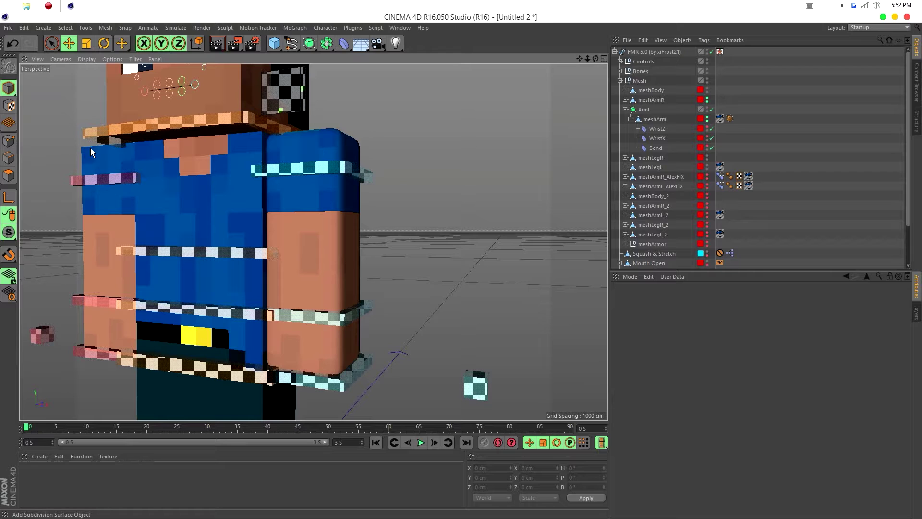
{"action": "left_click_drag", "start_coordinate": [579, 59], "coordinate": [297, 167]}
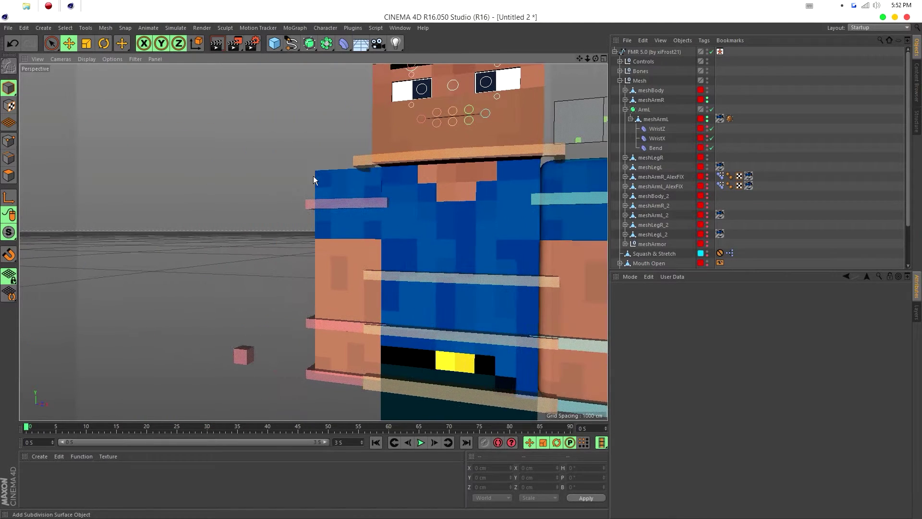
{"action": "left_click_drag", "start_coordinate": [595, 58], "coordinate": [509, 60]}
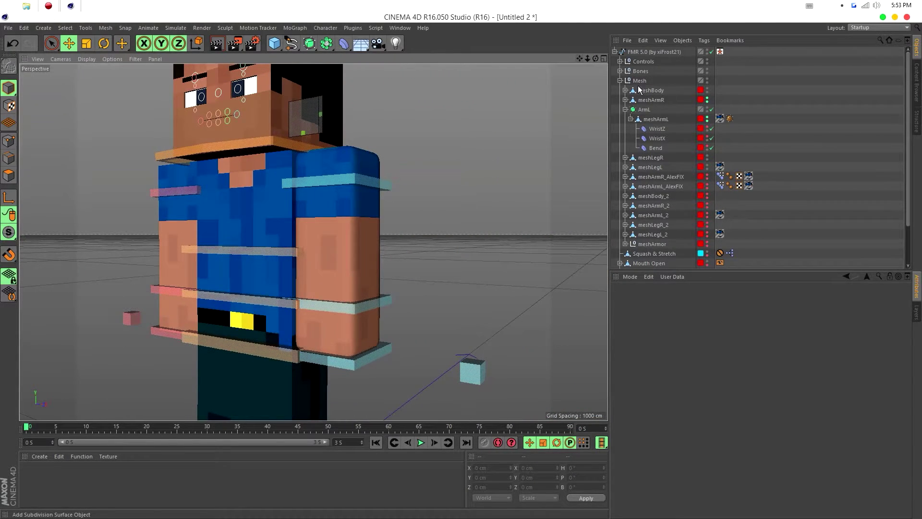
Step: Inspect the left arm's subdivision weighting with its weight tag and meshArmL selected
{"action": "left_click", "coordinate": [729, 119]}
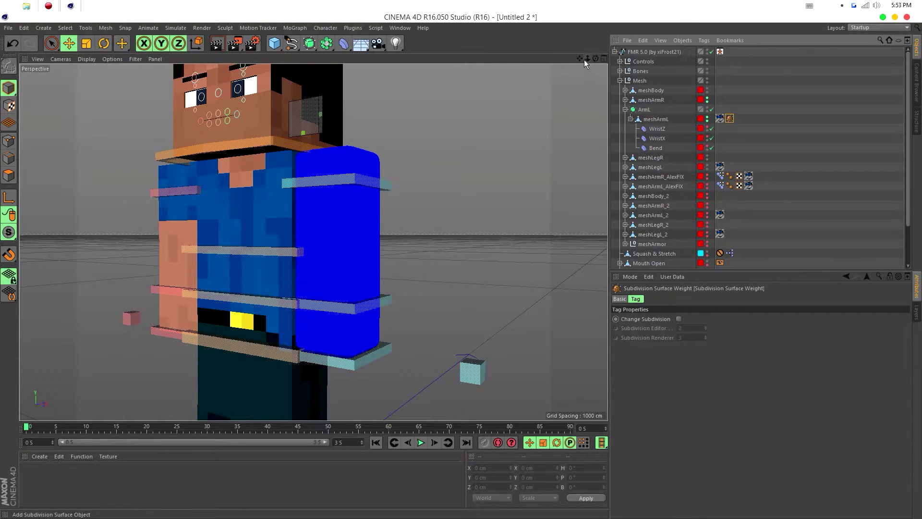
{"action": "left_click_drag", "start_coordinate": [581, 57], "coordinate": [605, 52]}
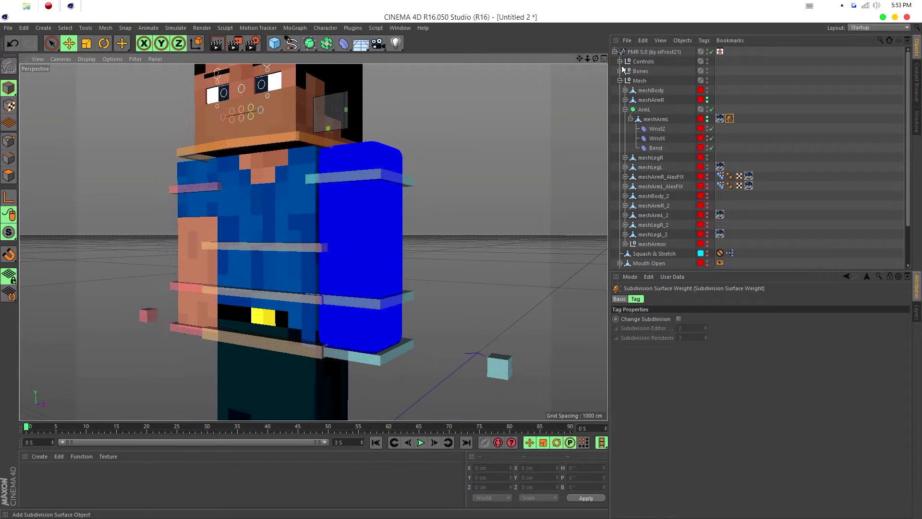
{"action": "left_click", "coordinate": [730, 118]}
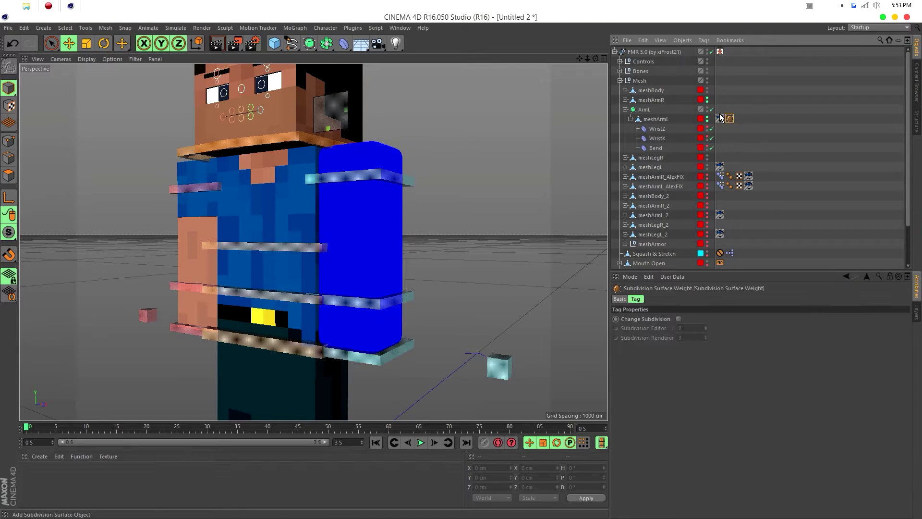
{"action": "left_click", "coordinate": [660, 120]}
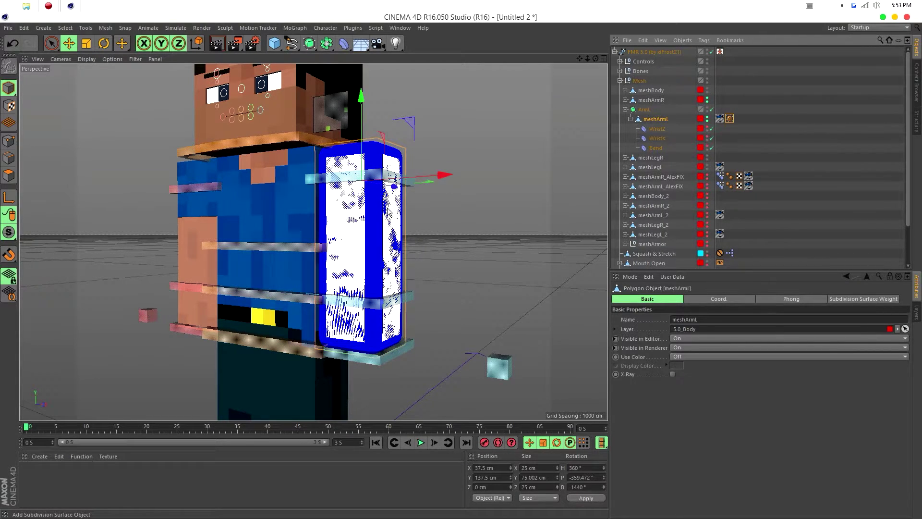
{"action": "left_click_drag", "start_coordinate": [595, 58], "coordinate": [557, 60]}
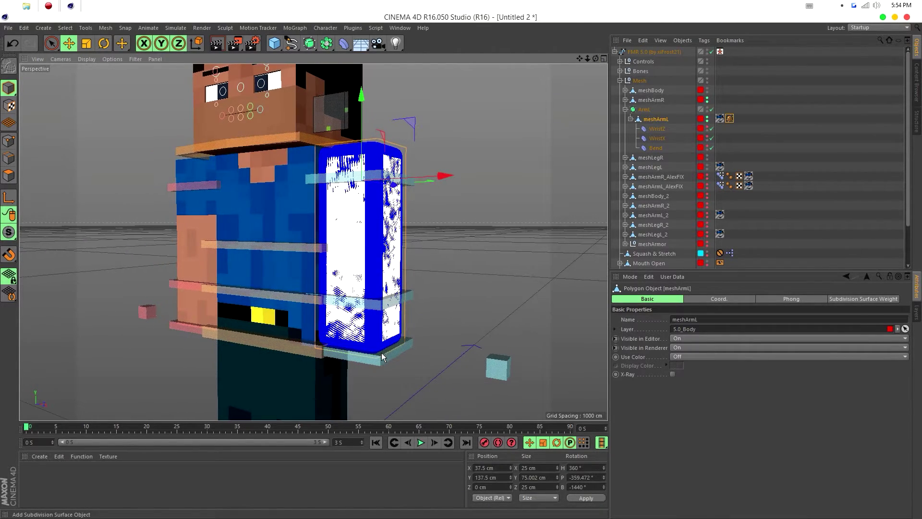
Step: Raise the left arm sideways by setting its end controller goalArmL_L to X 62.5 cm and Y 62.5 cm
{"action": "left_click", "coordinate": [383, 354]}
{"action": "left_click", "coordinate": [508, 468]}
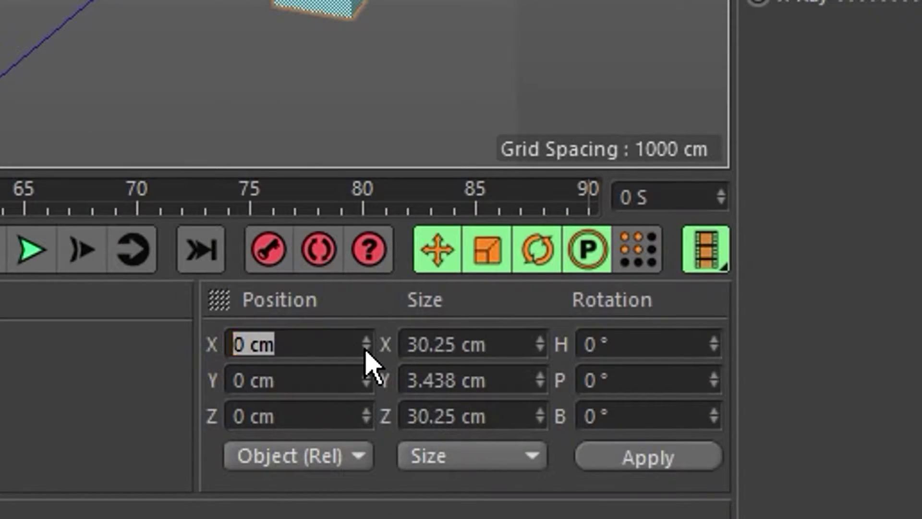
{"action": "type", "text": "62.5"}
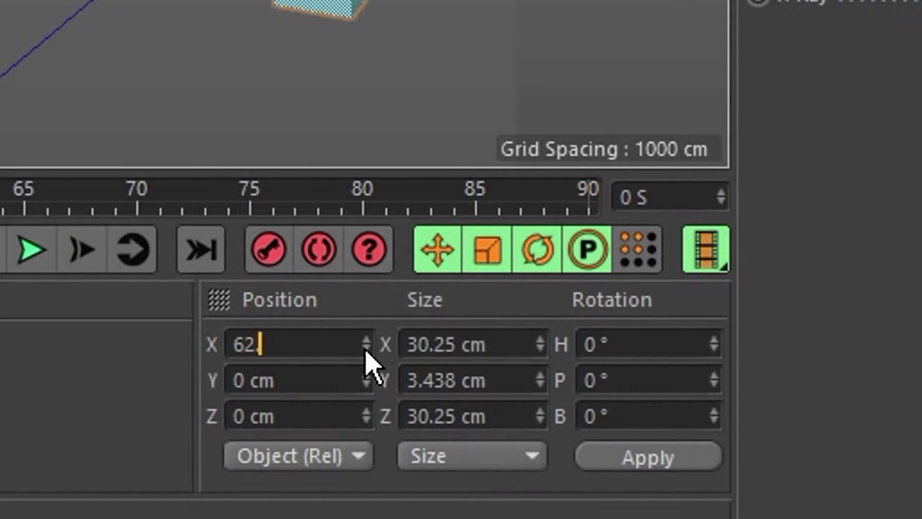
{"action": "key", "text": "Tab"}
{"action": "type", "text": "62.5"}
{"action": "key", "text": "Return"}
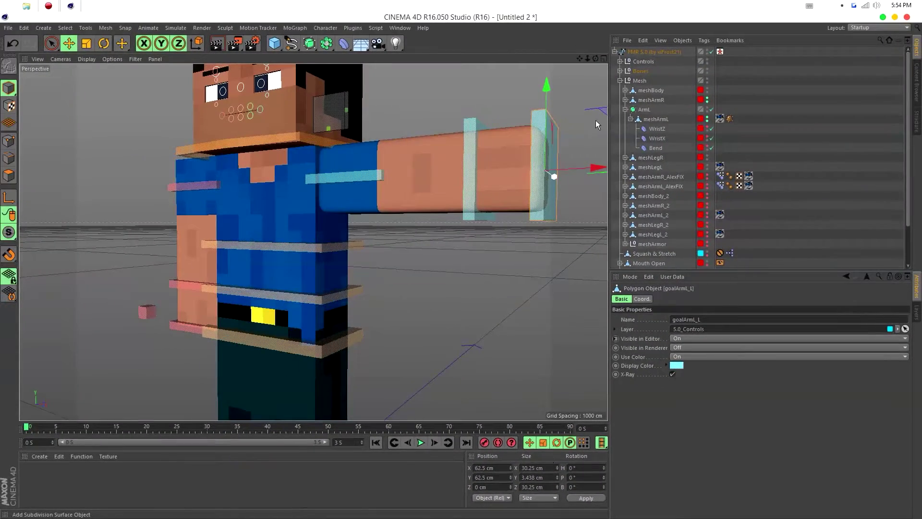
Step: Select meshArmL on the raised arm and switch to edge mode
{"action": "left_click_drag", "start_coordinate": [595, 58], "coordinate": [548, 94]}
{"action": "left_click_drag", "start_coordinate": [595, 58], "coordinate": [576, 94]}
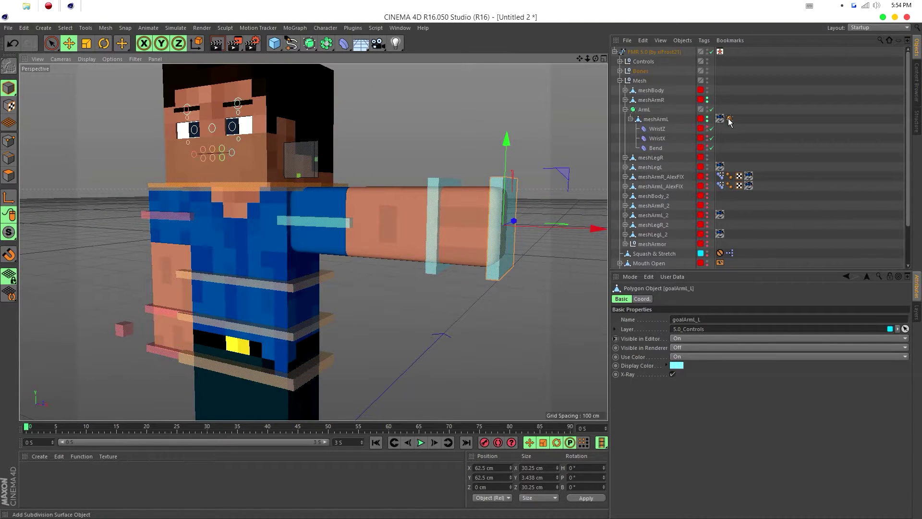
{"action": "left_click", "coordinate": [663, 119]}
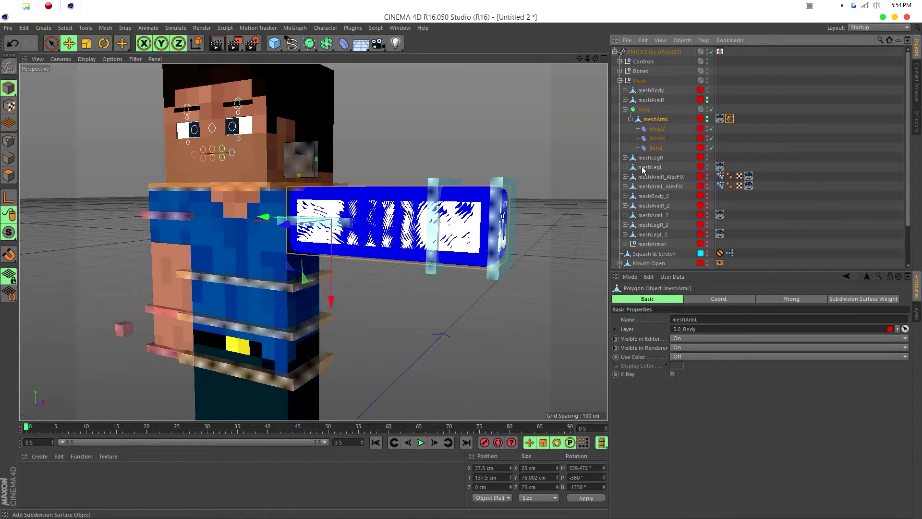
{"action": "left_click_drag", "start_coordinate": [597, 60], "coordinate": [422, 107]}
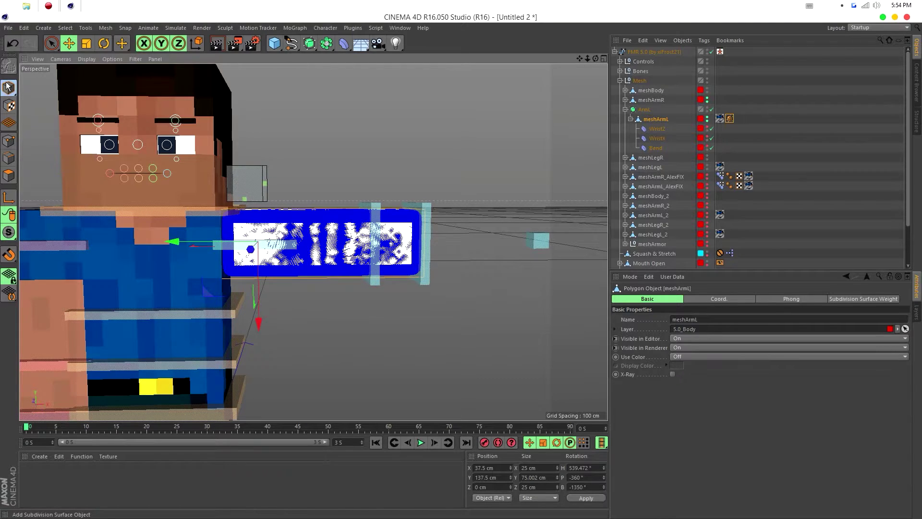
{"action": "left_click", "coordinate": [7, 177]}
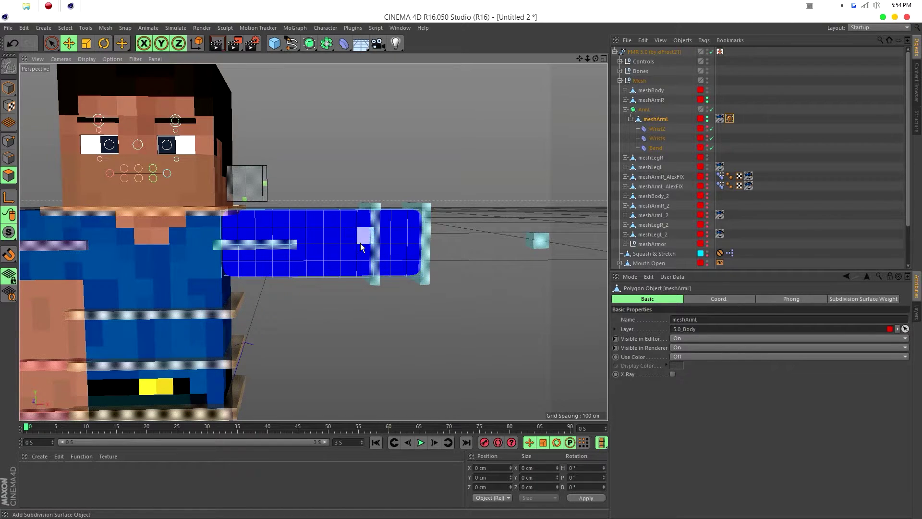
{"action": "left_click", "coordinate": [9, 157]}
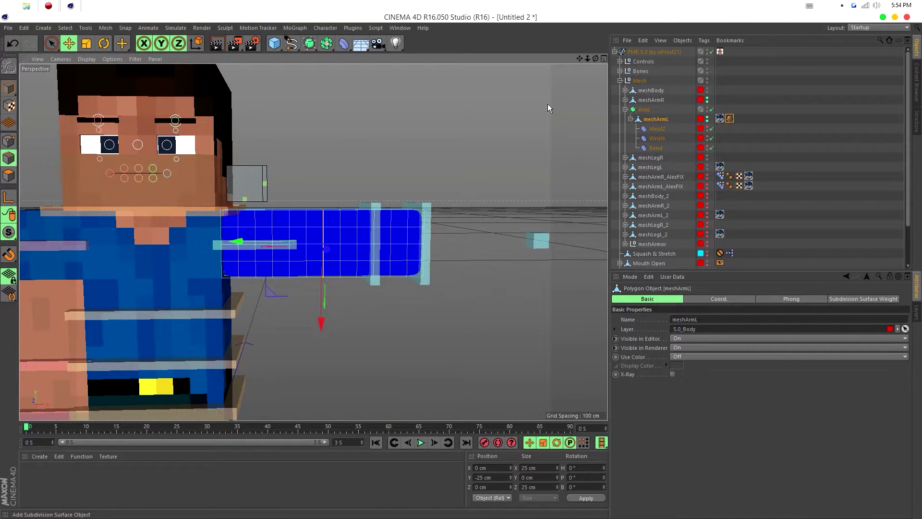
{"action": "left_click_drag", "start_coordinate": [596, 59], "coordinate": [561, 84]}
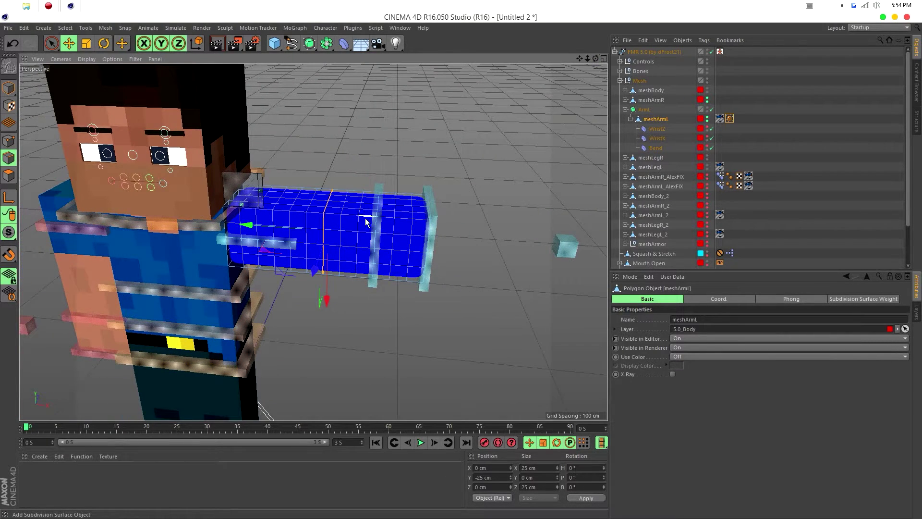
{"action": "left_click", "coordinate": [414, 182]}
{"action": "left_click_drag", "start_coordinate": [597, 59], "coordinate": [594, 56]}
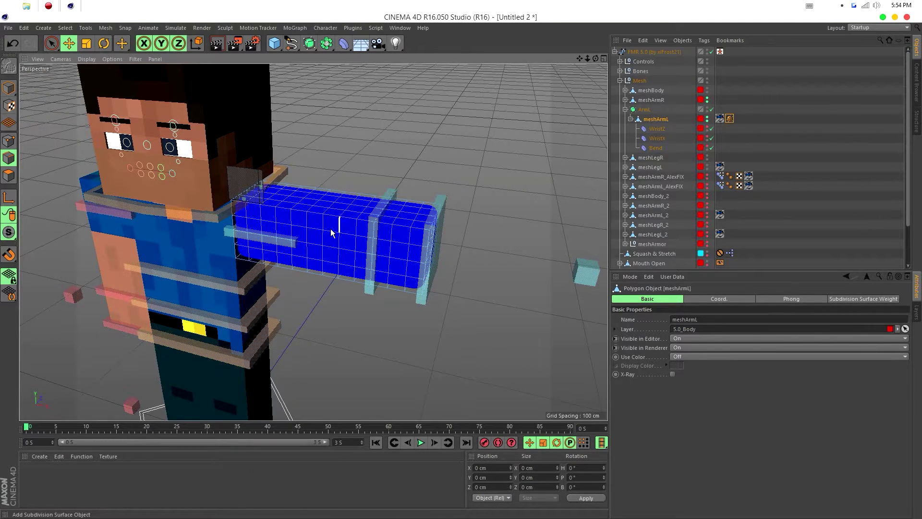
{"action": "left_click", "coordinate": [331, 215]}
{"action": "left_click", "coordinate": [567, 160]}
{"action": "left_click_drag", "start_coordinate": [588, 59], "coordinate": [606, 57]}
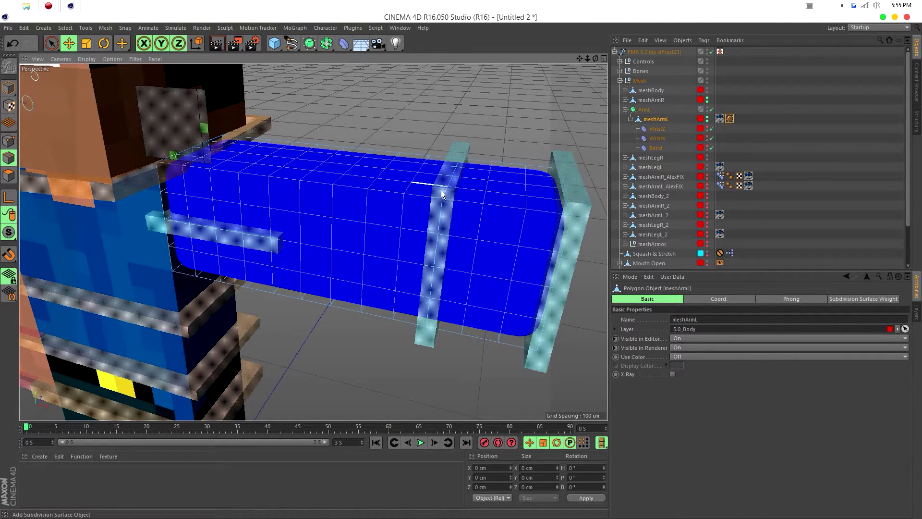
{"action": "left_click", "coordinate": [403, 198]}
{"action": "left_click", "coordinate": [383, 195]}
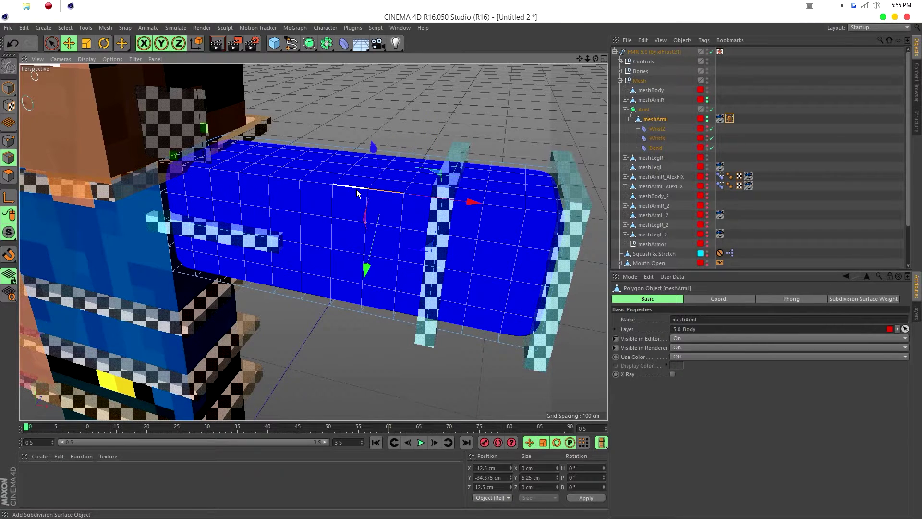
{"action": "left_click", "coordinate": [522, 103]}
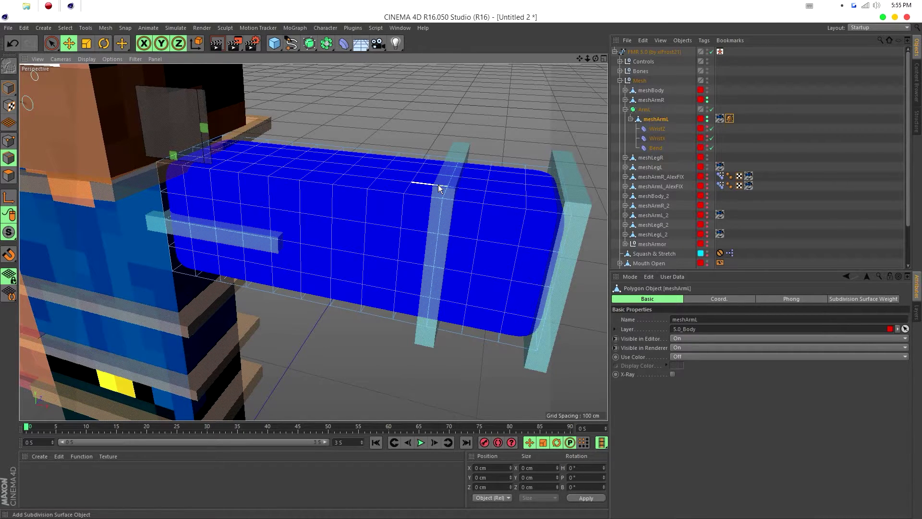
Step: Loop-select all the outer corner edges of meshArmL along its length and around both ends
{"action": "key", "text": "u"}
{"action": "key", "text": "l"}
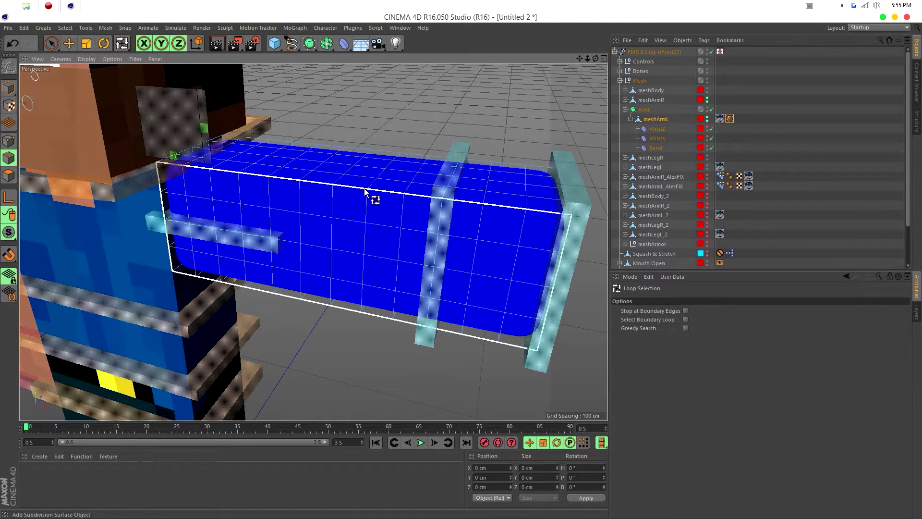
{"action": "left_click", "coordinate": [436, 152]}
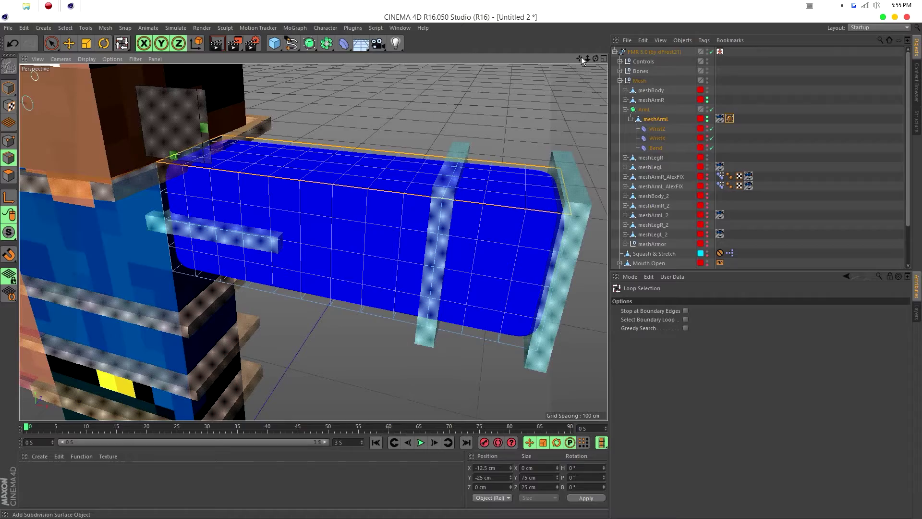
{"action": "mouse_move", "coordinate": [595, 59]}
{"action": "left_mouse_down"}
{"action": "mouse_move", "coordinate": [586, 91]}
{"action": "mouse_move", "coordinate": [589, 69]}
{"action": "left_mouse_up"}
{"action": "left_click", "coordinate": [350, 309]}
{"action": "left_click_drag", "start_coordinate": [595, 57], "coordinate": [533, 120]}
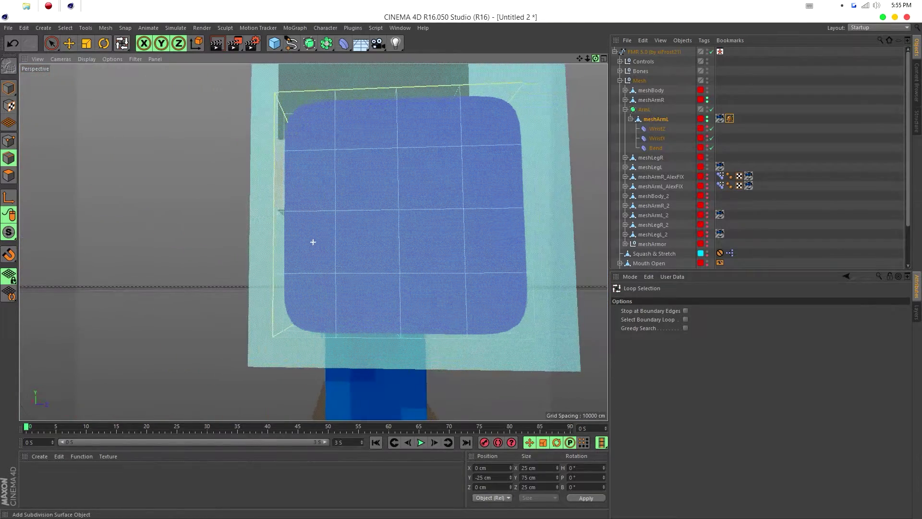
{"action": "left_click_drag", "start_coordinate": [589, 57], "coordinate": [562, 108]}
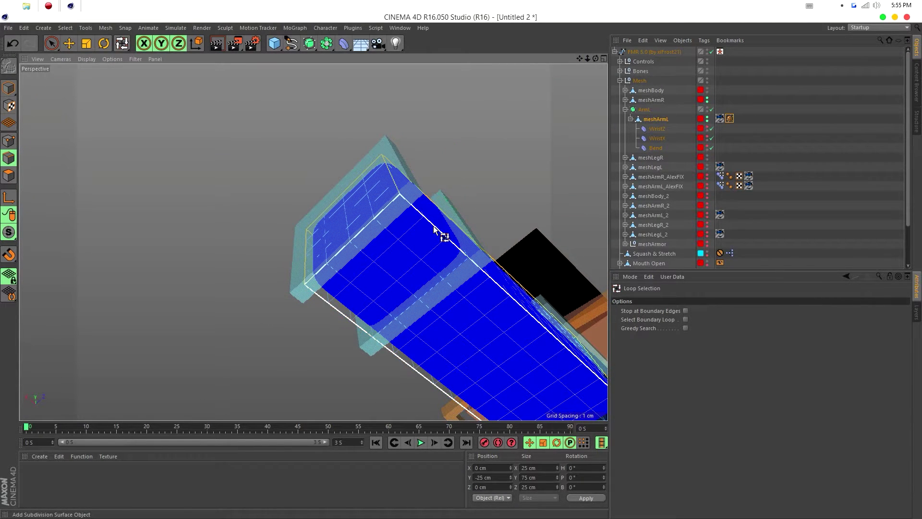
{"action": "left_click_drag", "start_coordinate": [596, 59], "coordinate": [538, 153]}
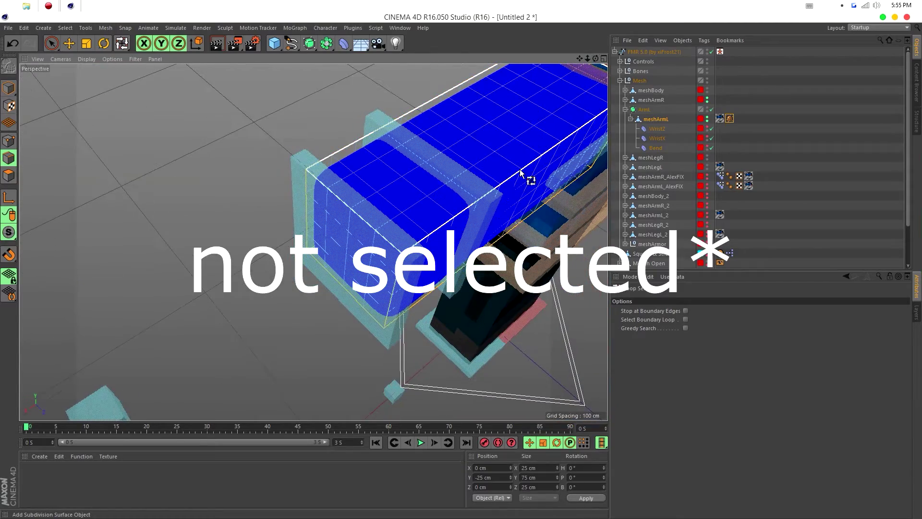
{"action": "left_click_drag", "start_coordinate": [596, 58], "coordinate": [660, 53]}
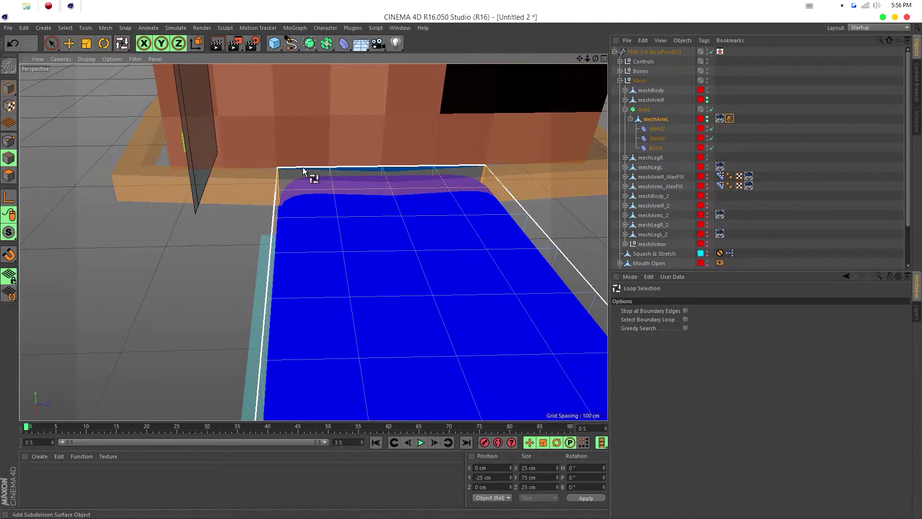
{"action": "left_click_drag", "start_coordinate": [596, 59], "coordinate": [606, 81]}
{"action": "left_click_drag", "start_coordinate": [587, 59], "coordinate": [518, 60]}
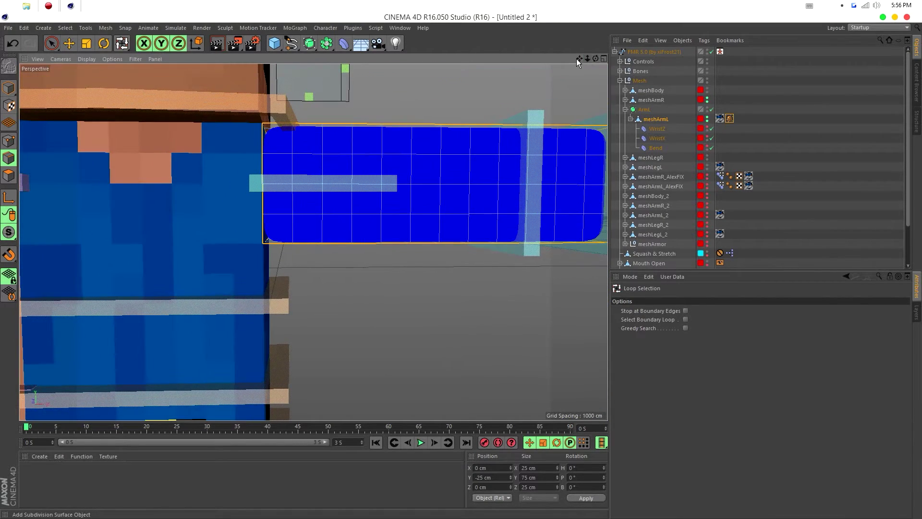
{"action": "left_click_drag", "start_coordinate": [578, 58], "coordinate": [522, 83]}
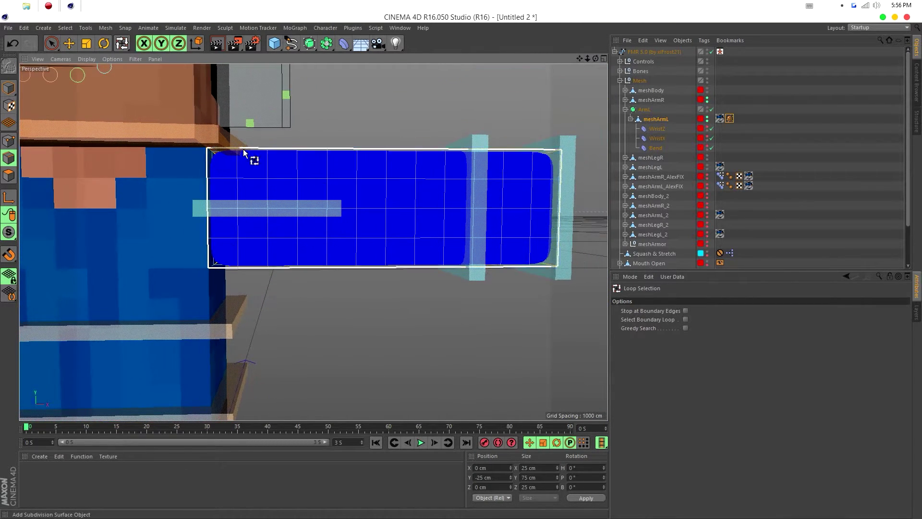
Step: Try applying a Subdivision Surface weight of 100% to the selected edges with Live Selection, inspect the arm, and undo it
{"action": "left_click", "coordinate": [51, 44]}
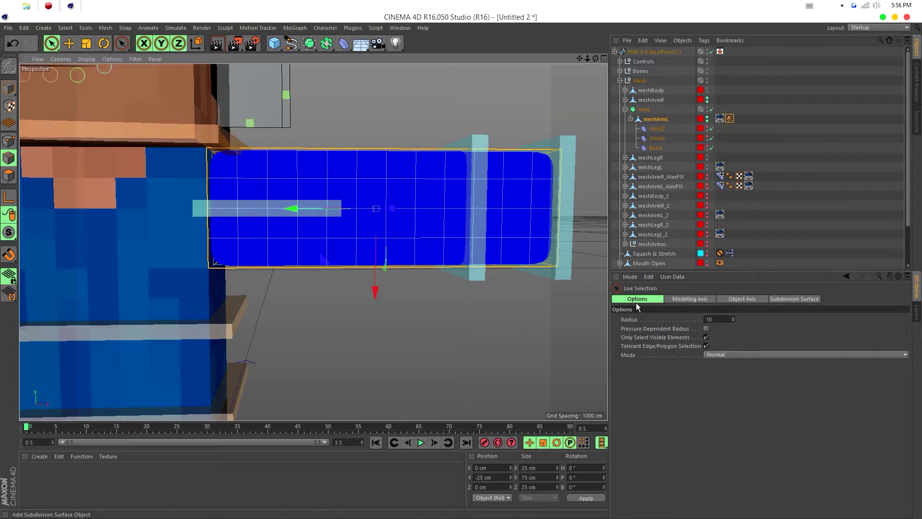
{"action": "left_click", "coordinate": [799, 298]}
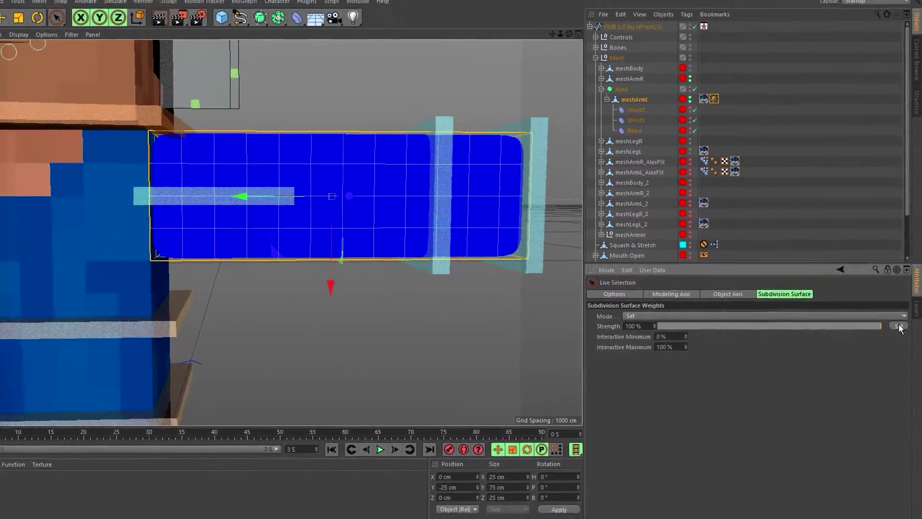
{"action": "left_click", "coordinate": [896, 323]}
{"action": "left_click_drag", "start_coordinate": [596, 59], "coordinate": [547, 121]}
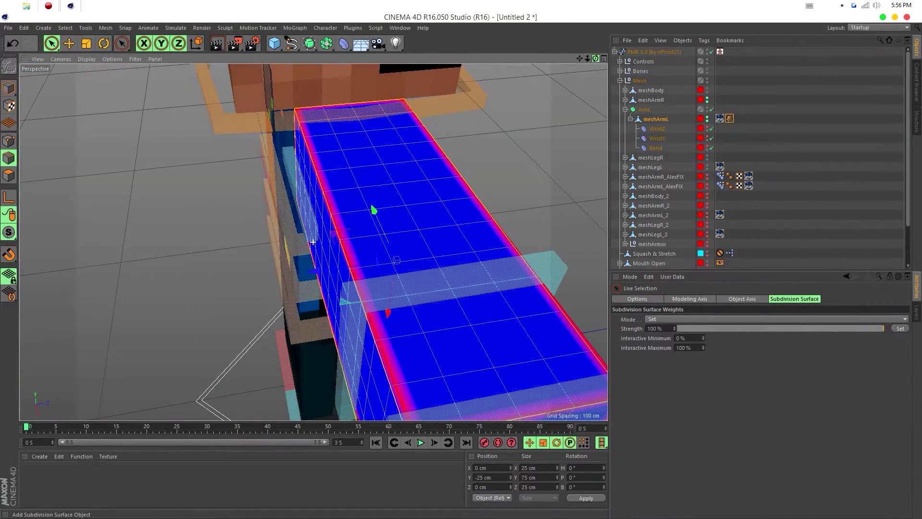
{"action": "left_click_drag", "start_coordinate": [313, 241], "coordinate": [376, 212]}
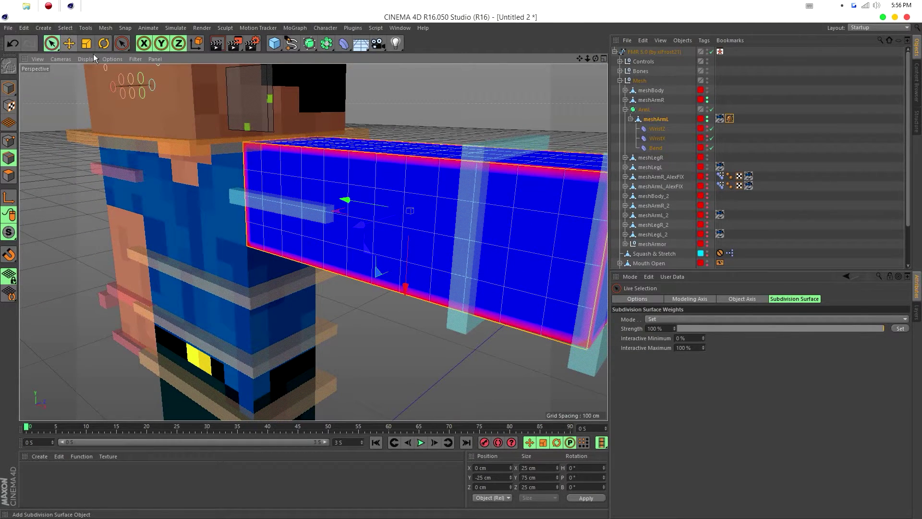
{"action": "left_click_drag", "start_coordinate": [595, 58], "coordinate": [366, 200]}
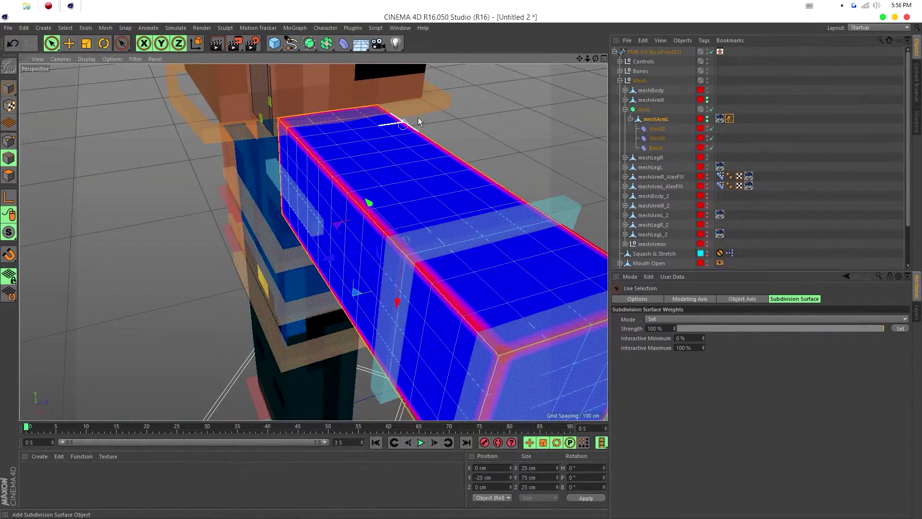
{"action": "left_click_drag", "start_coordinate": [596, 57], "coordinate": [577, 133]}
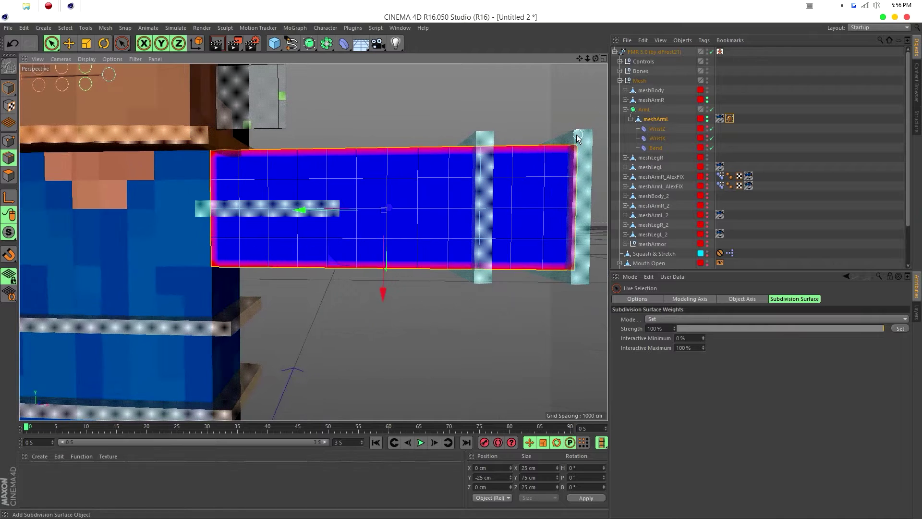
{"action": "key", "text": "ctrl+z"}
{"action": "key", "text": "ctrl+z"}
Step: Reapply the 100% subdivision weight to the arm's outer edges and undo it again
{"action": "mouse_move", "coordinate": [587, 58]}
{"action": "left_mouse_down"}
{"action": "mouse_move", "coordinate": [637, 58]}
{"action": "mouse_move", "coordinate": [553, 133]}
{"action": "mouse_move", "coordinate": [543, 158]}
{"action": "mouse_move", "coordinate": [580, 59]}
{"action": "mouse_move", "coordinate": [593, 91]}
{"action": "mouse_move", "coordinate": [597, 60]}
{"action": "left_mouse_up"}
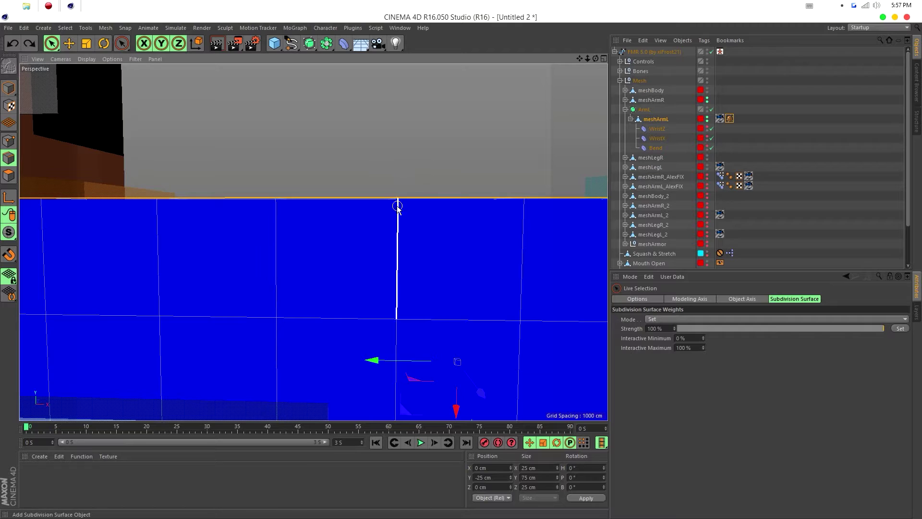
{"action": "right_click", "coordinate": [431, 197]}
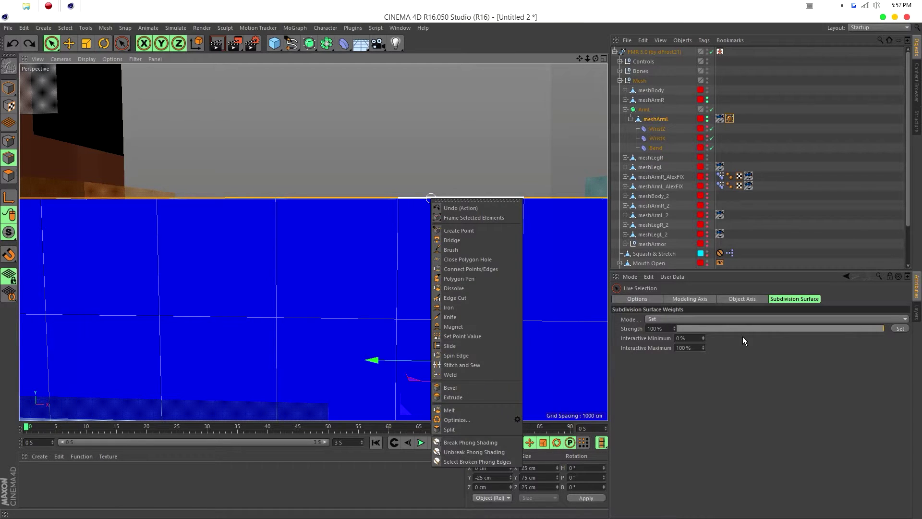
{"action": "left_click", "coordinate": [905, 331]}
{"action": "left_click", "coordinate": [905, 331]}
{"action": "left_click_drag", "start_coordinate": [589, 59], "coordinate": [567, 58]}
{"action": "key", "text": "ctrl+z"}
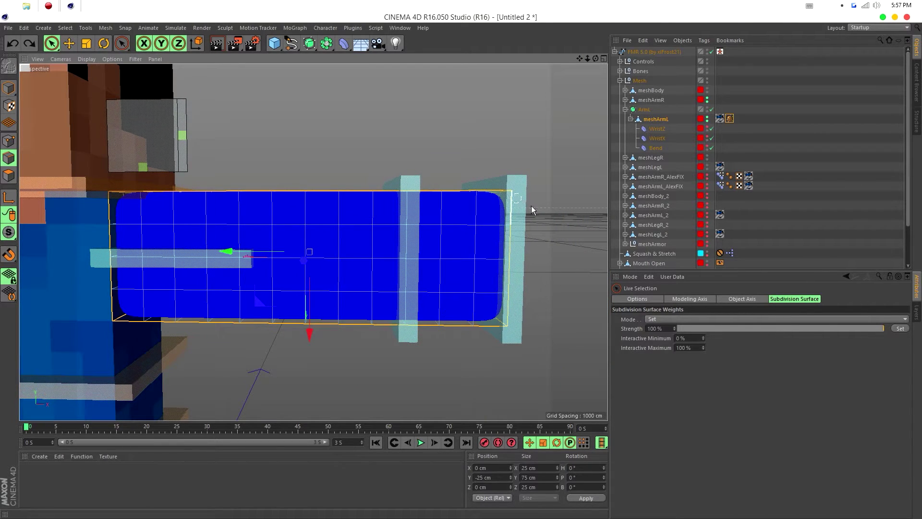
Step: Apply the 100% subdivision weight to meshArmL's outer edges once more, inspect the arm from several angles, and undo it
{"action": "left_click", "coordinate": [900, 328]}
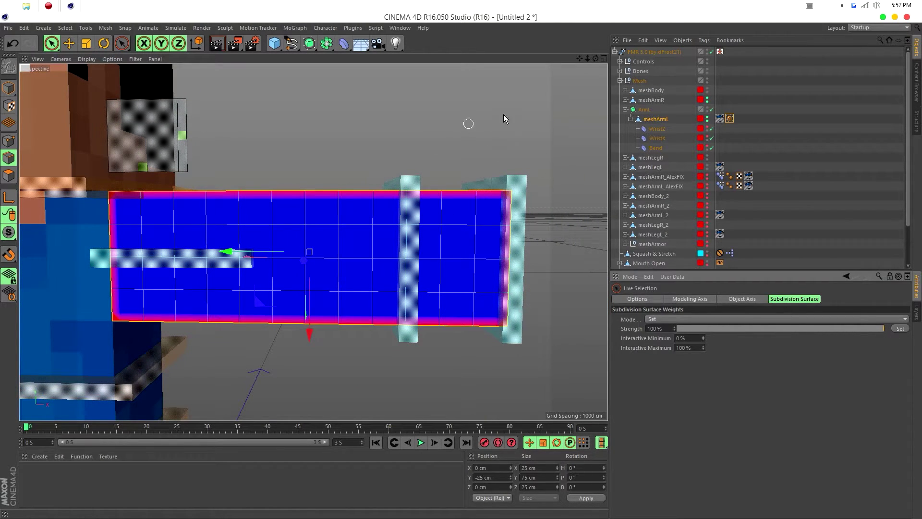
{"action": "left_click_drag", "start_coordinate": [595, 58], "coordinate": [634, 61]}
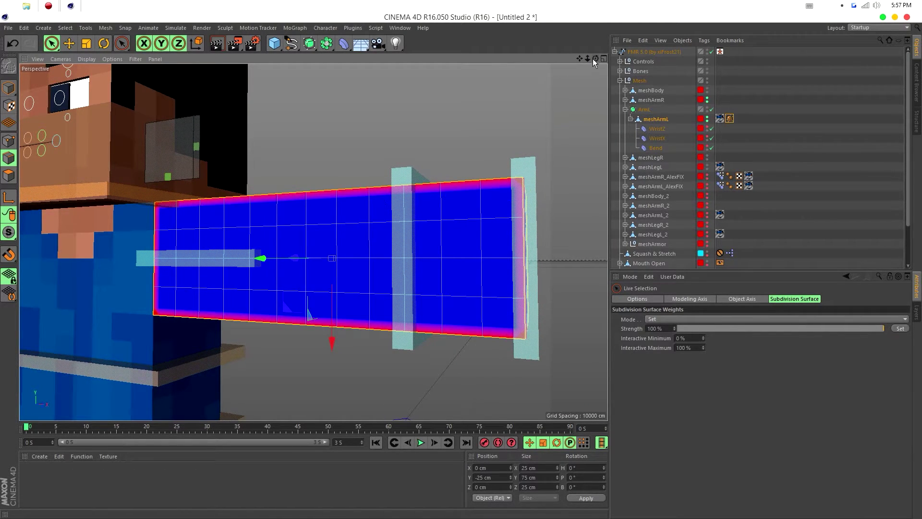
{"action": "left_click_drag", "start_coordinate": [594, 58], "coordinate": [562, 77]}
{"action": "left_click_drag", "start_coordinate": [313, 241], "coordinate": [312, 242]}
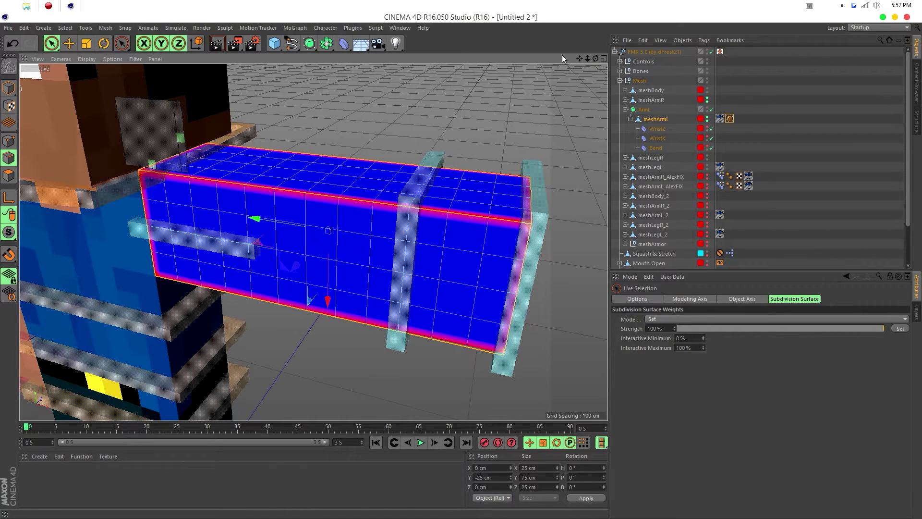
{"action": "left_click_drag", "start_coordinate": [595, 58], "coordinate": [312, 242]}
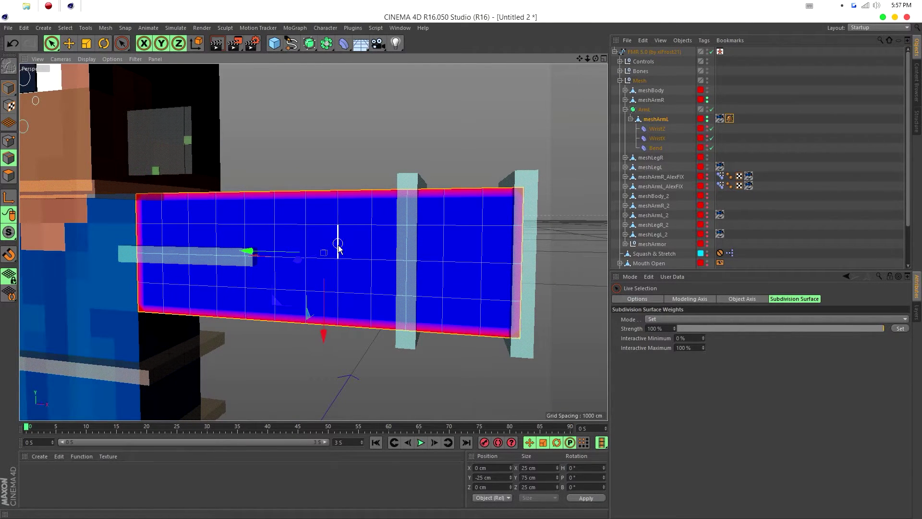
{"action": "key", "text": "ctrl+z"}
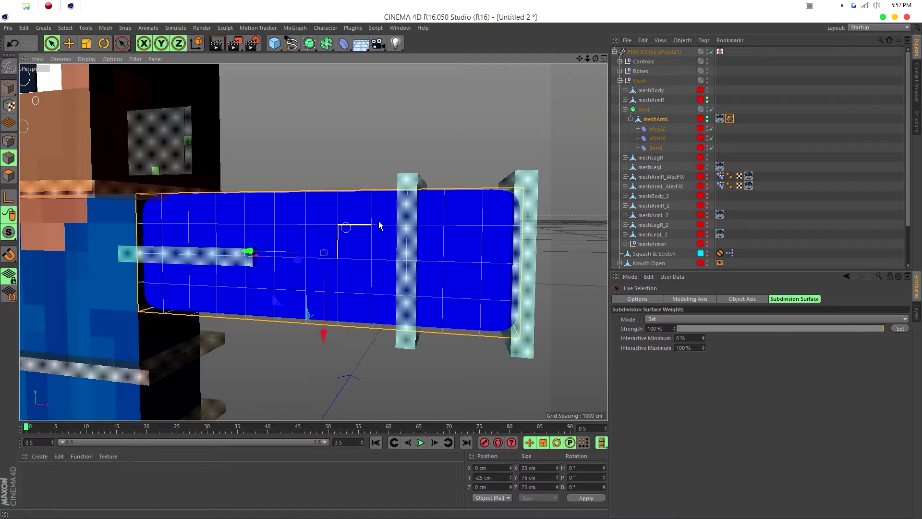
Step: Set a Subdivision Surface weight of 100% on the selected outer edges of meshArmL
{"action": "left_click", "coordinate": [342, 243]}
{"action": "left_click", "coordinate": [343, 234]}
{"action": "right_click", "coordinate": [391, 197]}
{"action": "left_click", "coordinate": [901, 329]}
{"action": "left_click", "coordinate": [900, 329]}
{"action": "left_click_drag", "start_coordinate": [595, 59], "coordinate": [577, 73]}
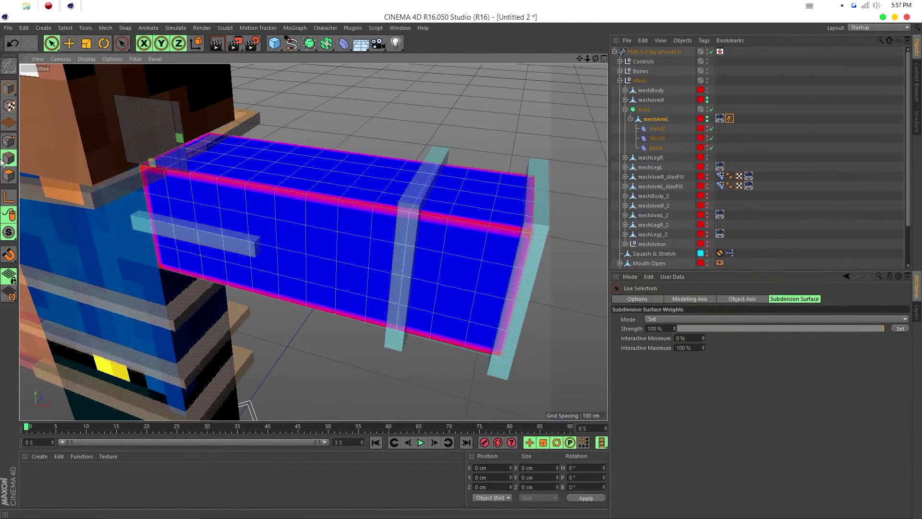
Step: Return to model mode with the Move tool and deselect the arm
{"action": "left_click", "coordinate": [9, 89]}
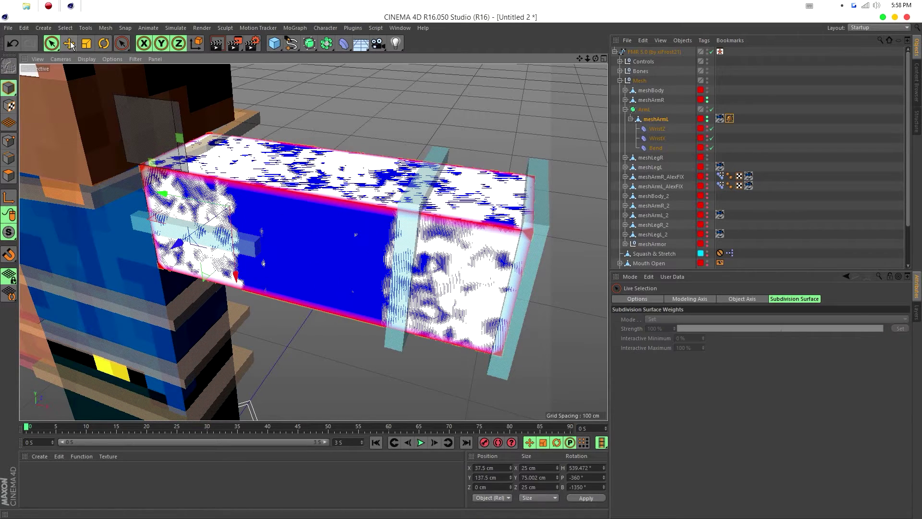
{"action": "left_click", "coordinate": [70, 43]}
{"action": "left_click", "coordinate": [527, 140]}
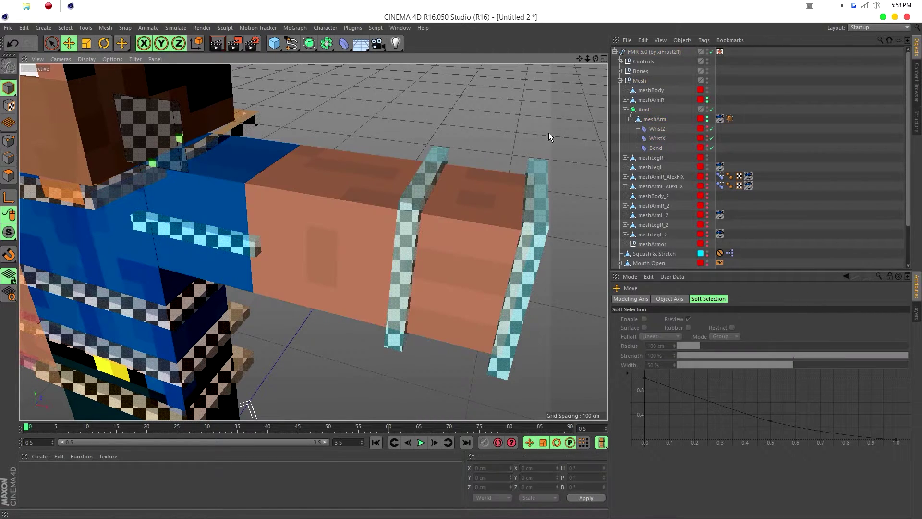
{"action": "mouse_move", "coordinate": [596, 59]}
{"action": "left_mouse_down"}
{"action": "mouse_move", "coordinate": [548, 77]}
{"action": "mouse_move", "coordinate": [595, 59]}
{"action": "left_mouse_up"}
{"action": "left_click", "coordinate": [644, 109]}
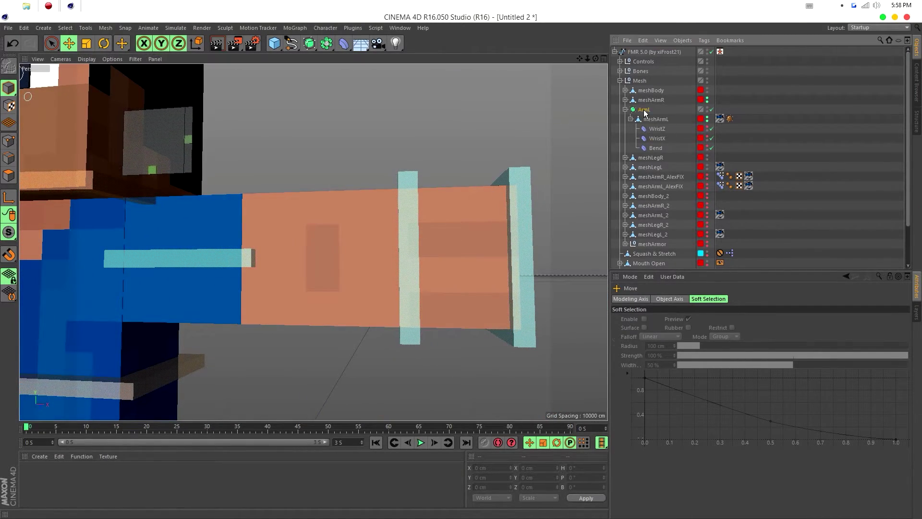
{"action": "left_click_drag", "start_coordinate": [501, 477], "coordinate": [436, 482]}
{"action": "type", "text": "0"}
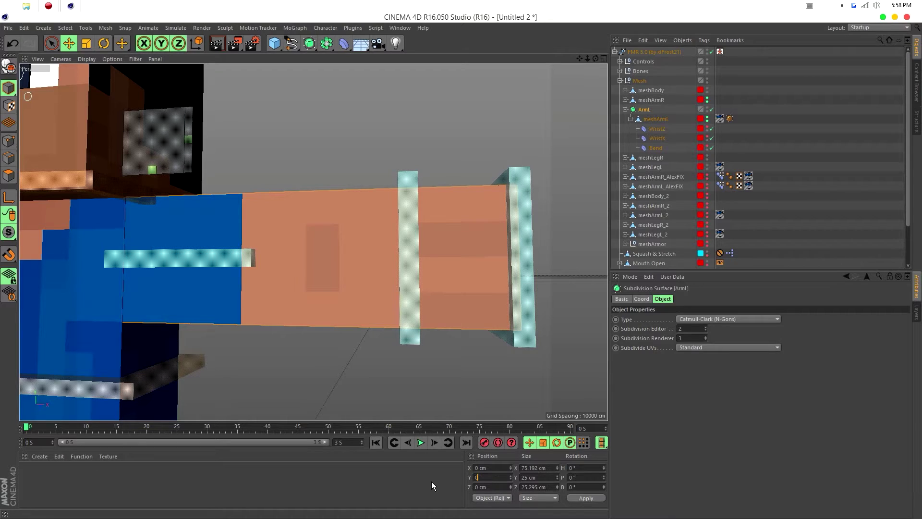
{"action": "left_click", "coordinate": [641, 120]}
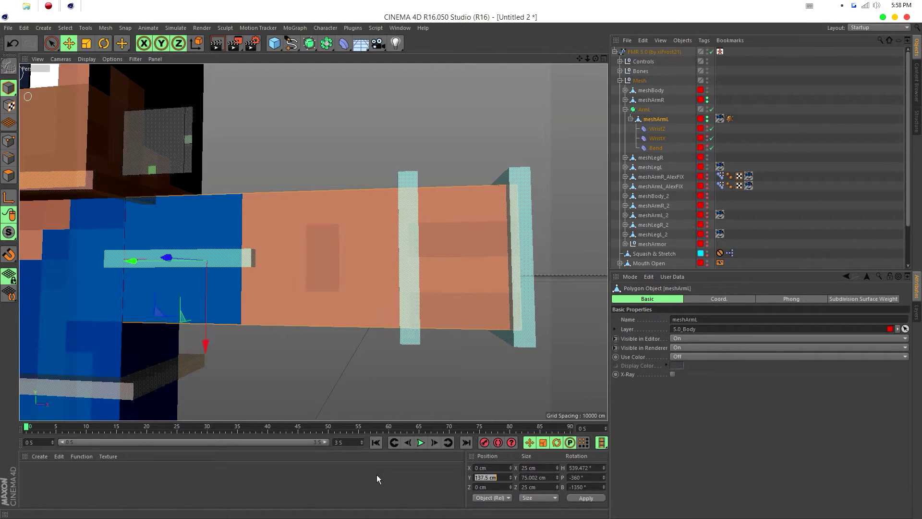
{"action": "left_click", "coordinate": [650, 110]}
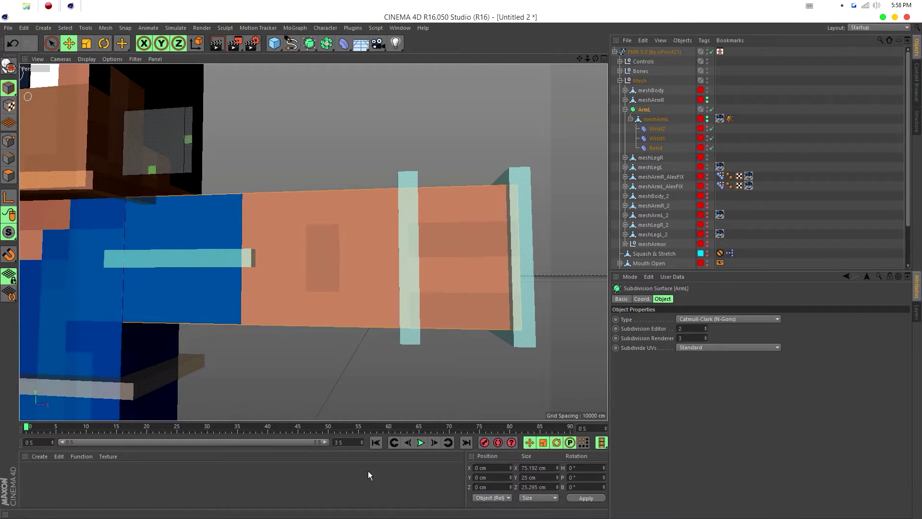
{"action": "key", "text": "ctrl+z"}
Step: Lower the left arm by setting the X and Y positions of its hand control goalArmL_L to 0 cm
{"action": "left_click", "coordinate": [519, 241]}
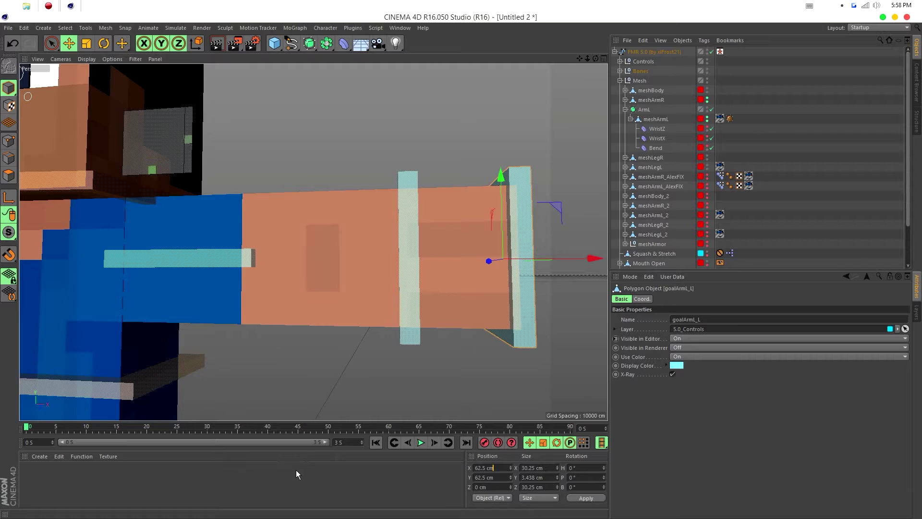
{"action": "key", "text": "Tab"}
{"action": "type", "text": "0"}
{"action": "key", "text": "Return"}
{"action": "left_click_drag", "start_coordinate": [580, 58], "coordinate": [735, 1]}
{"action": "left_click_drag", "start_coordinate": [595, 58], "coordinate": [580, 84]}
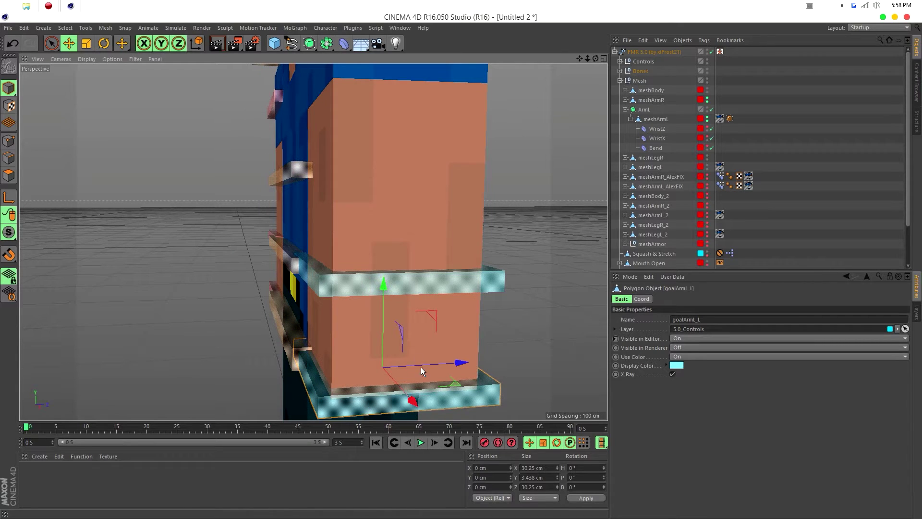
Step: Raise goalArmL_L about 13.5 cm to test the left arm's bend and inspect the elbow
{"action": "left_click_drag", "start_coordinate": [384, 317], "coordinate": [394, 247]}
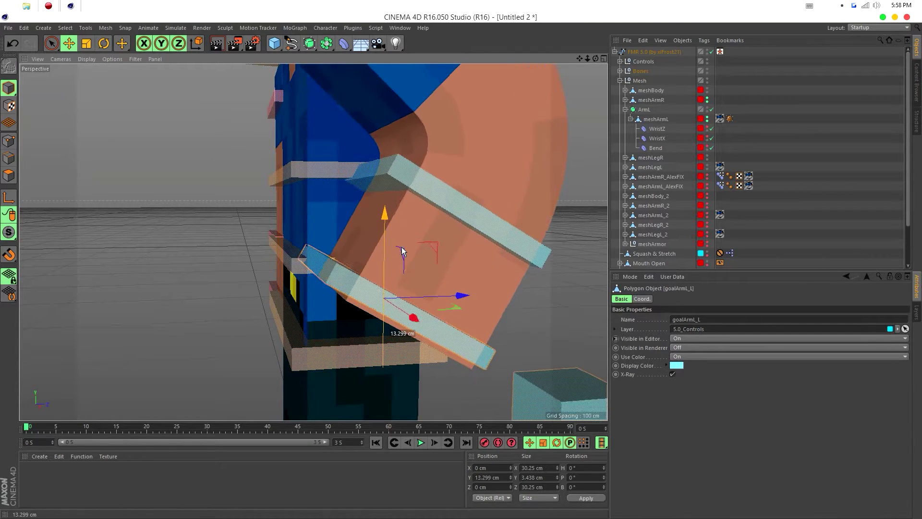
{"action": "left_click_drag", "start_coordinate": [313, 243], "coordinate": [407, 58]}
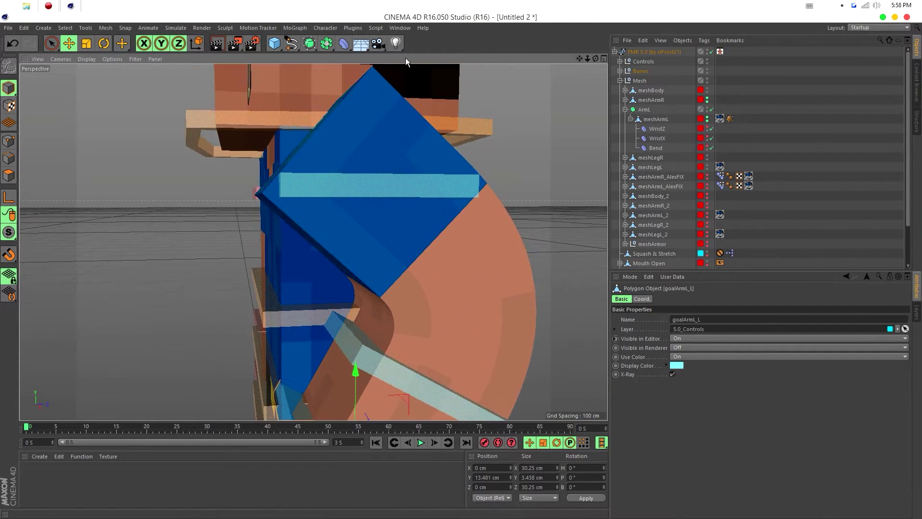
{"action": "left_click_drag", "start_coordinate": [595, 58], "coordinate": [412, 109]}
{"action": "mouse_move", "coordinate": [586, 60]}
{"action": "left_mouse_down"}
{"action": "mouse_move", "coordinate": [313, 242]}
{"action": "mouse_move", "coordinate": [594, 56]}
{"action": "left_mouse_up"}
Step: Raise the right hand control goalArmR_L to compare the right arm's bend
{"action": "left_click", "coordinate": [330, 326]}
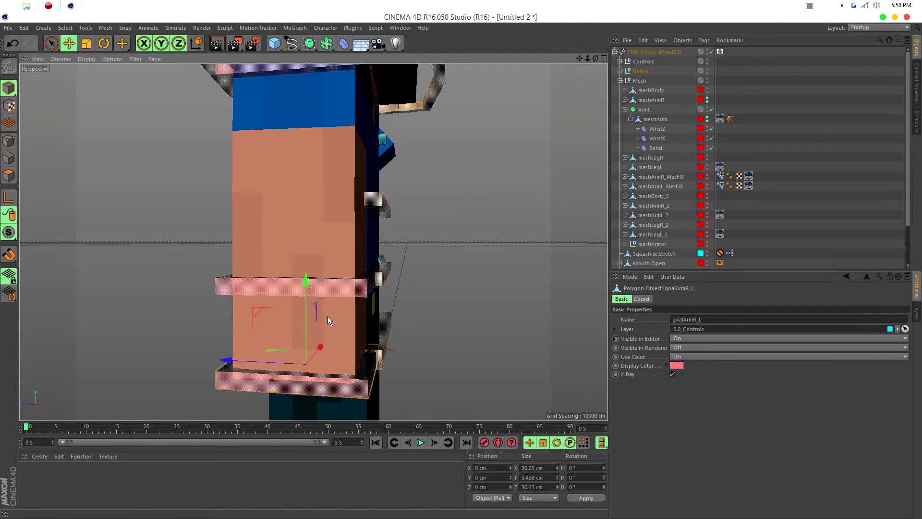
{"action": "left_click_drag", "start_coordinate": [306, 298], "coordinate": [310, 264]}
{"action": "left_click_drag", "start_coordinate": [595, 59], "coordinate": [589, 60]}
Step: Undo the test moves of both hand controls, restoring goalArmL_L to X 0 cm and Y 0 cm
{"action": "key", "text": "ctrl+z"}
{"action": "key", "text": "ctrl+z"}
{"action": "key", "text": "ctrl+z"}
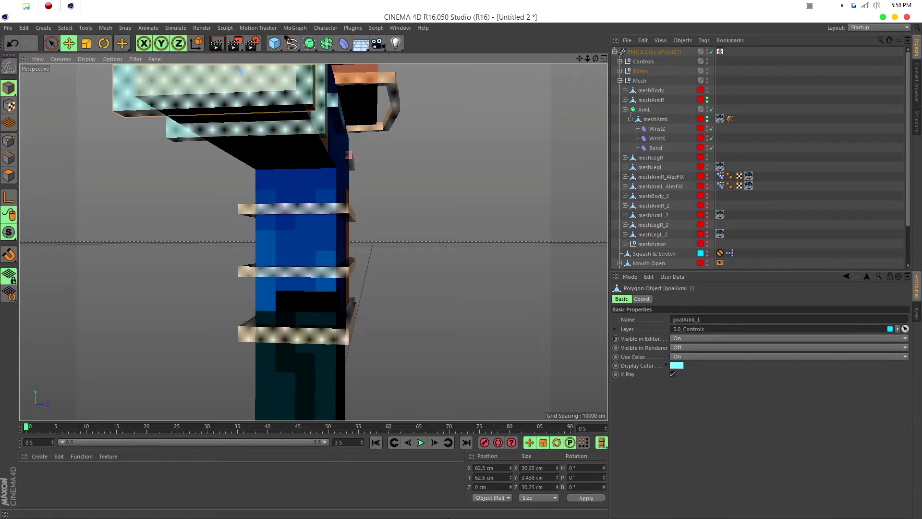
{"action": "key", "text": "ctrl+y"}
{"action": "key", "text": "ctrl+y"}
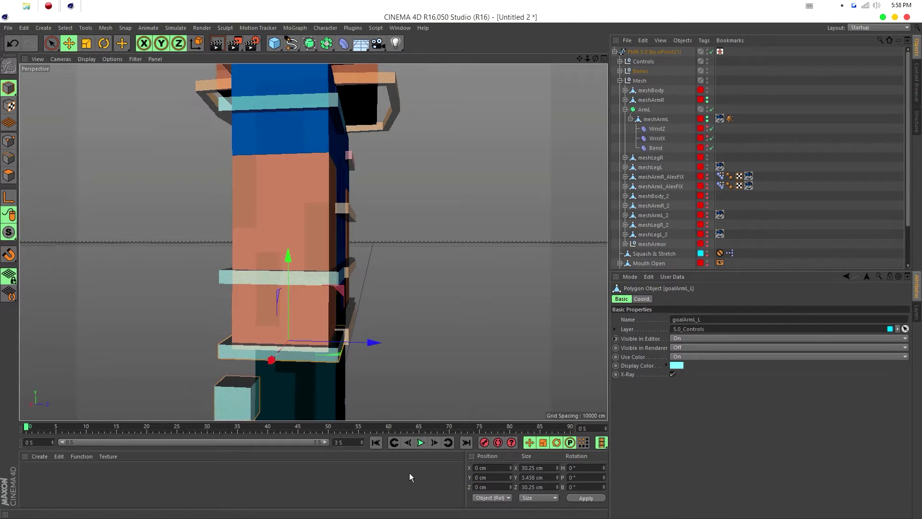
Step: Select all blue sleeve polygons of meshArmL around the upper arm and on its top in polygon mode
{"action": "left_click_drag", "start_coordinate": [595, 58], "coordinate": [146, 160]}
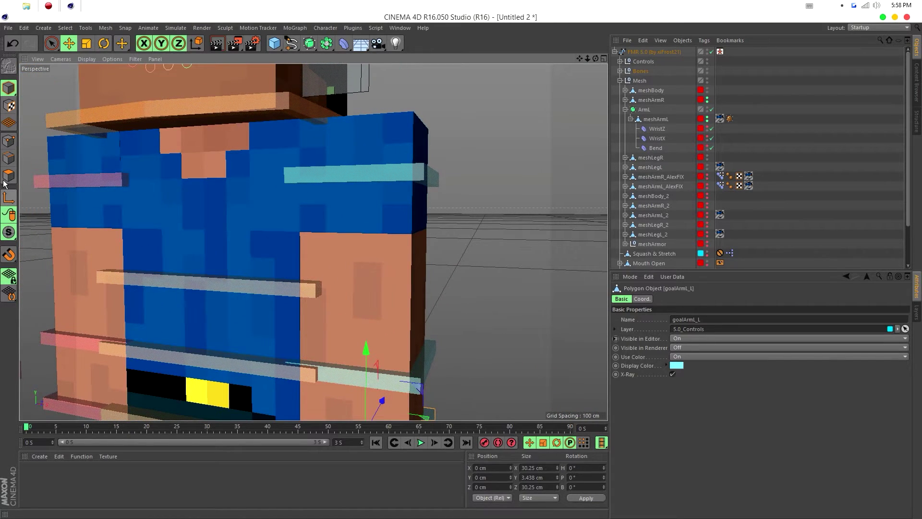
{"action": "left_click", "coordinate": [6, 177]}
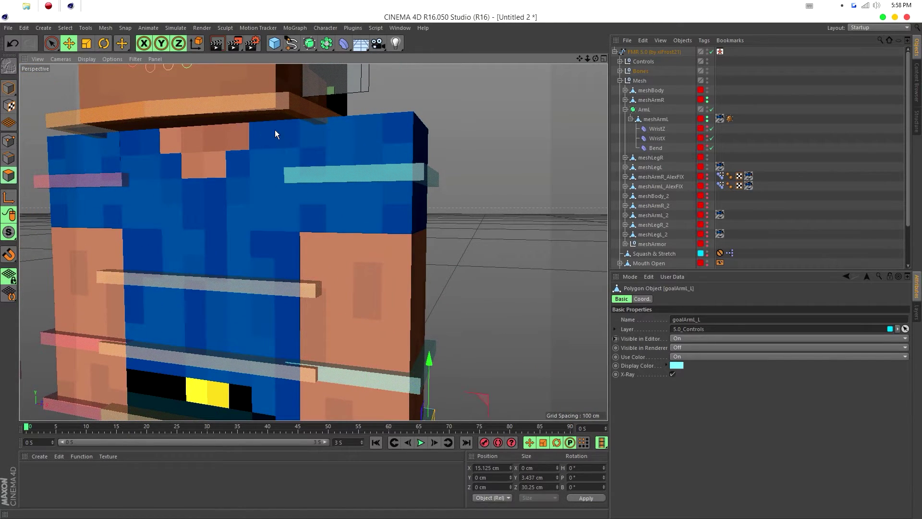
{"action": "left_click", "coordinate": [648, 120]}
{"action": "key", "text": "u"}
{"action": "key", "text": "l"}
{"action": "left_click_drag", "start_coordinate": [353, 214], "coordinate": [352, 137]}
{"action": "mouse_move", "coordinate": [595, 59]}
{"action": "left_mouse_down"}
{"action": "mouse_move", "coordinate": [579, 77]}
{"action": "mouse_move", "coordinate": [71, 70]}
{"action": "left_mouse_up"}
{"action": "left_click", "coordinate": [53, 44]}
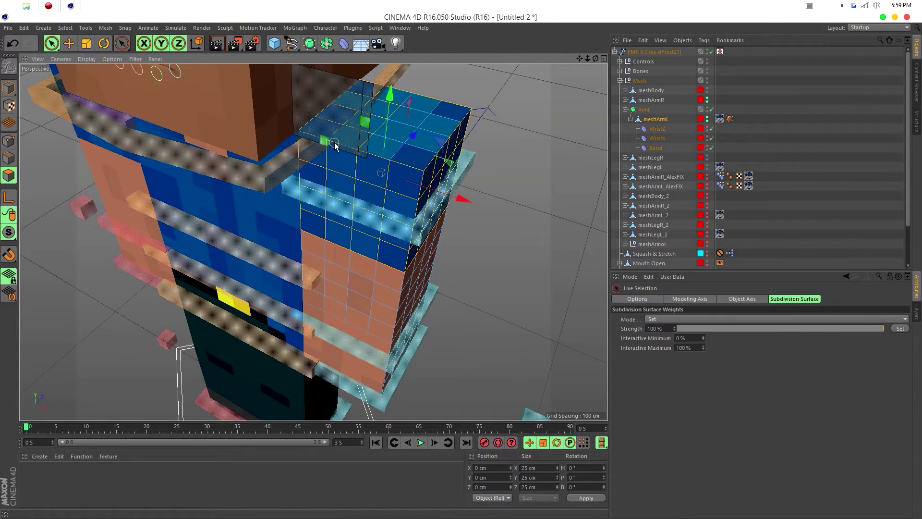
Step: Extrude the selected sleeve polygons of meshArmL with an offset of 1.5 cm
{"action": "right_click", "coordinate": [425, 140]}
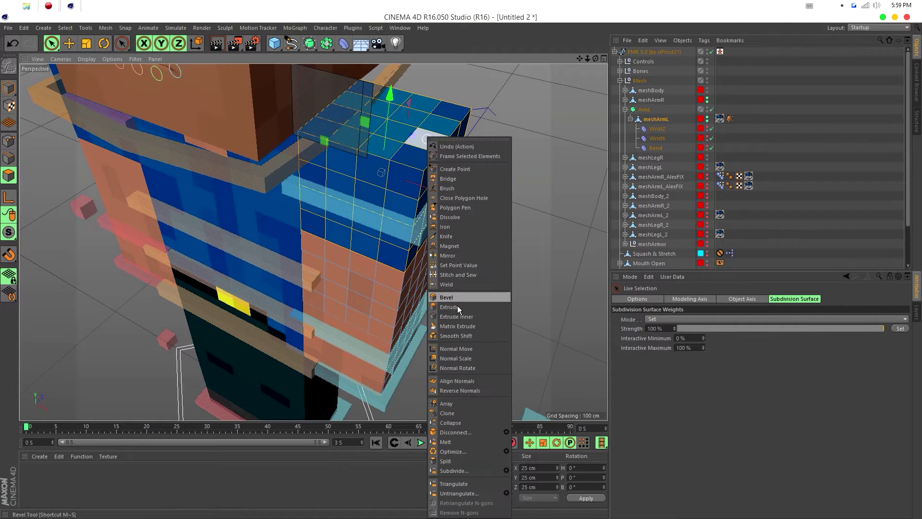
{"action": "left_click", "coordinate": [457, 307]}
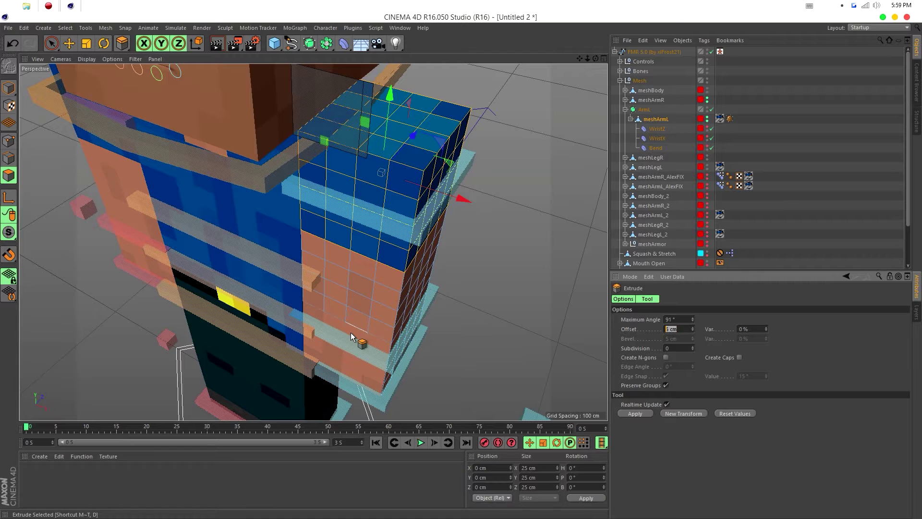
{"action": "type", "text": "1.5"}
{"action": "key", "text": "Return"}
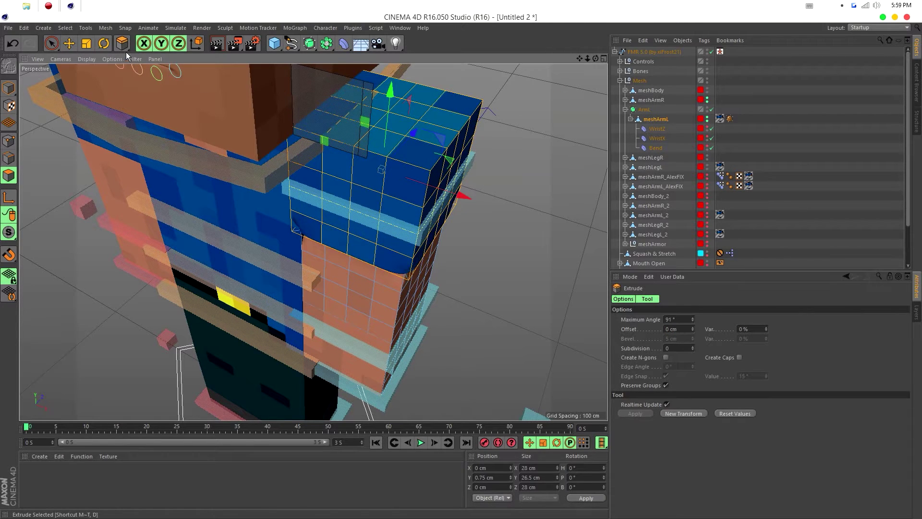
Step: Return to model mode, deselect the arm, and examine the extruded sleeve's lower edge and corners
{"action": "left_click", "coordinate": [70, 45]}
{"action": "left_click", "coordinate": [9, 88]}
{"action": "left_click", "coordinate": [495, 91]}
{"action": "left_click_drag", "start_coordinate": [596, 58], "coordinate": [552, 10]}
{"action": "left_click_drag", "start_coordinate": [313, 242], "coordinate": [313, 242], "text": "alt"}
{"action": "left_click_drag", "start_coordinate": [595, 59], "coordinate": [574, 65]}
{"action": "left_click_drag", "start_coordinate": [313, 242], "coordinate": [313, 242], "text": "alt"}
{"action": "mouse_move", "coordinate": [587, 58]}
{"action": "left_mouse_down"}
{"action": "mouse_move", "coordinate": [571, 77]}
{"action": "mouse_move", "coordinate": [593, 63]}
{"action": "left_mouse_up"}
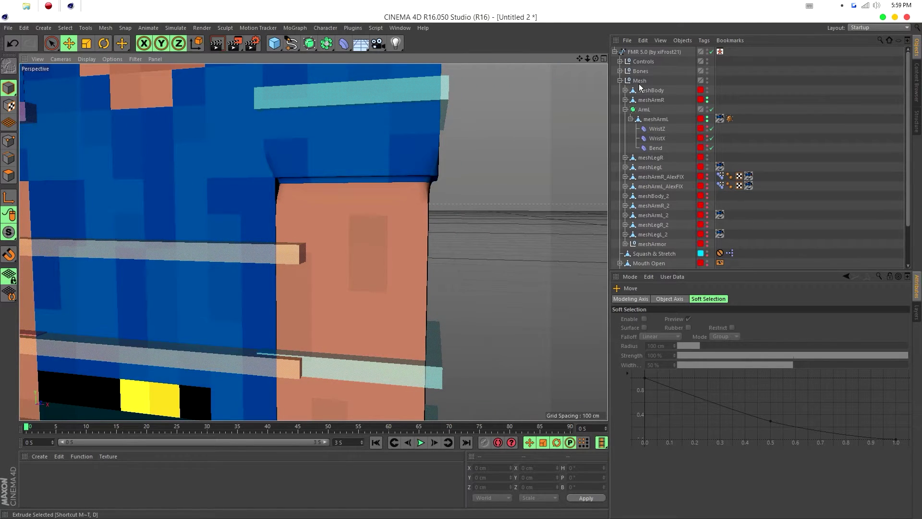
Step: Select every polygon of meshArmL in polygon mode
{"action": "left_click", "coordinate": [655, 119]}
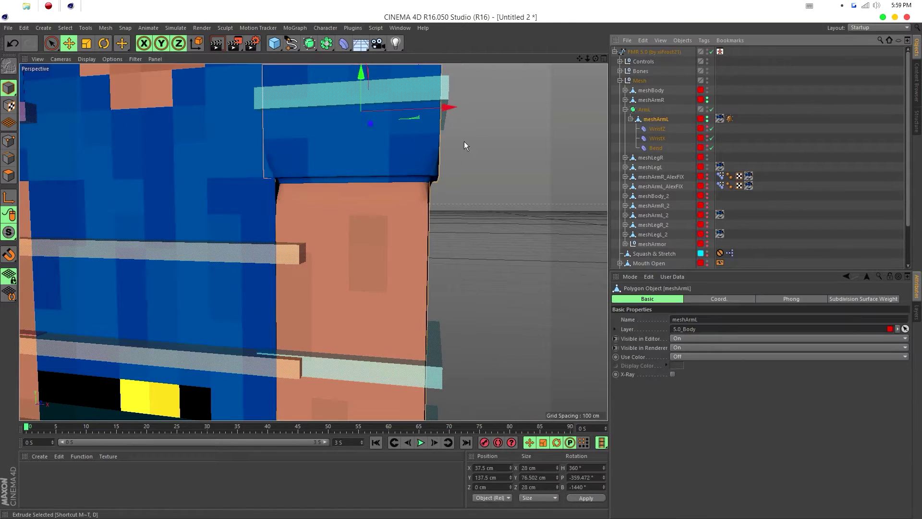
{"action": "left_click", "coordinate": [9, 175]}
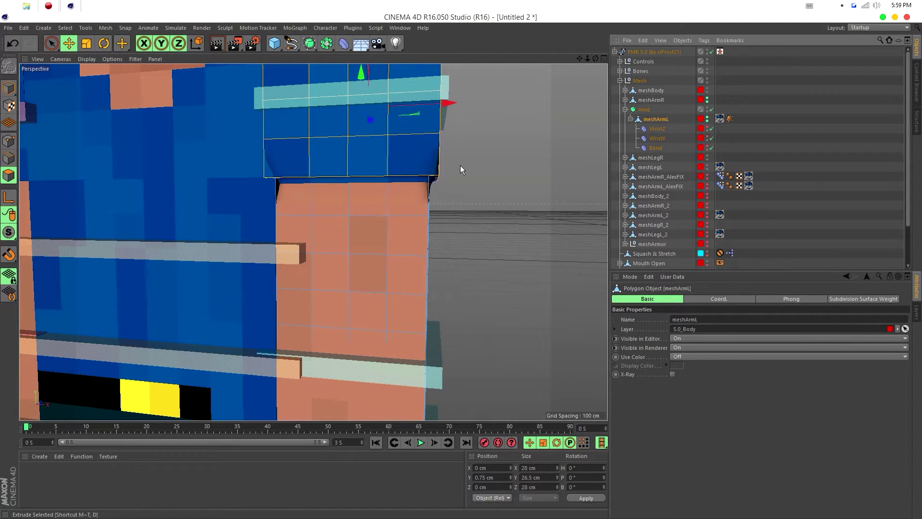
{"action": "key", "text": "ctrl+a"}
{"action": "left_click_drag", "start_coordinate": [587, 58], "coordinate": [541, 90]}
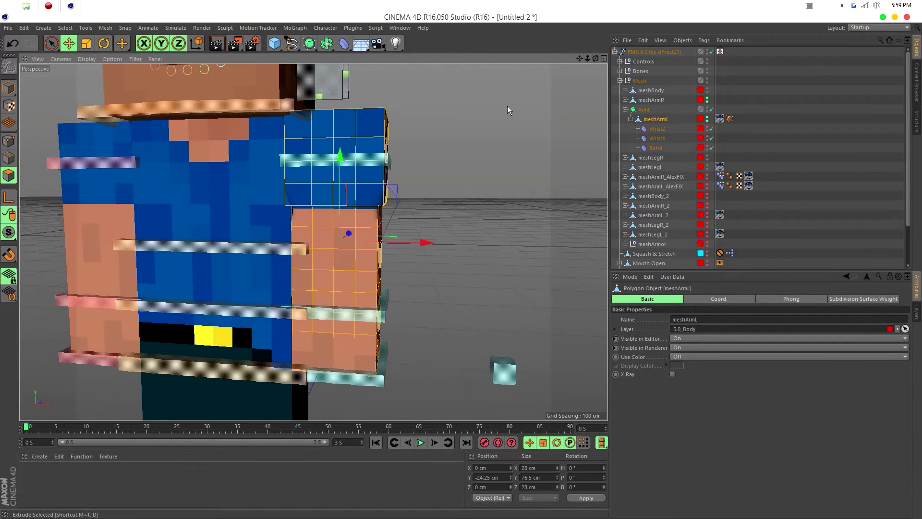
Step: Activate the Knife for meshArmL's selected polygons and set its mode to Loop
{"action": "right_click", "coordinate": [370, 147]}
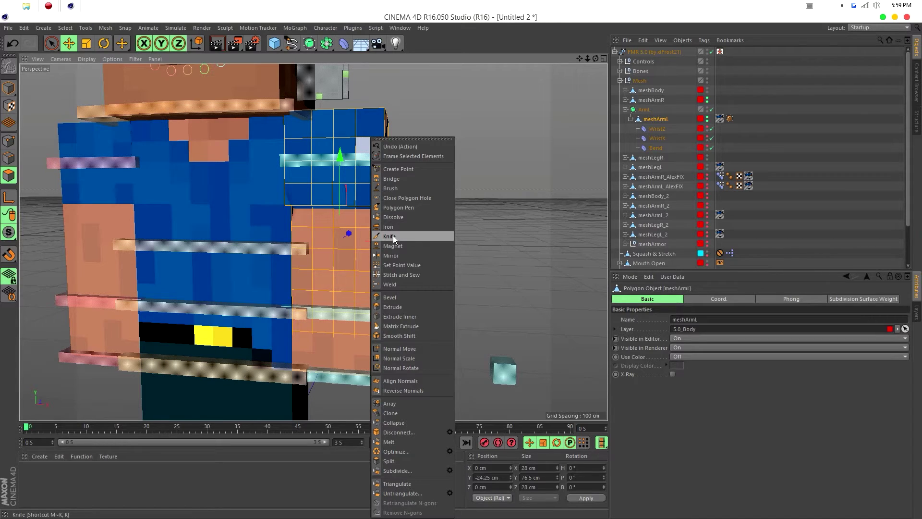
{"action": "left_click", "coordinate": [390, 236]}
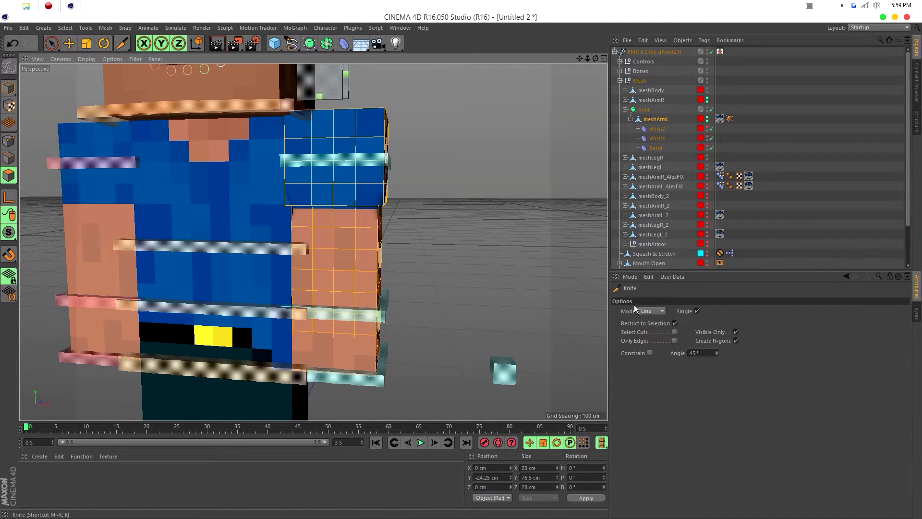
{"action": "left_click", "coordinate": [651, 311]}
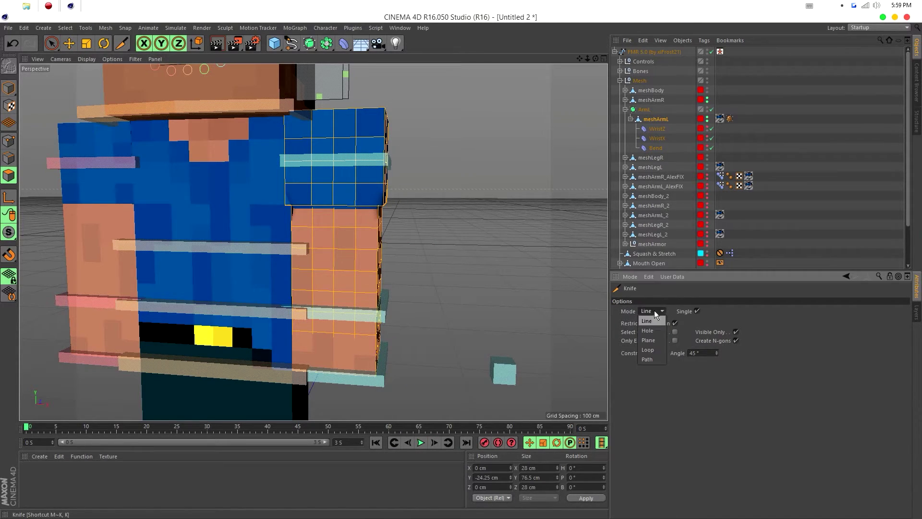
{"action": "left_click", "coordinate": [646, 350]}
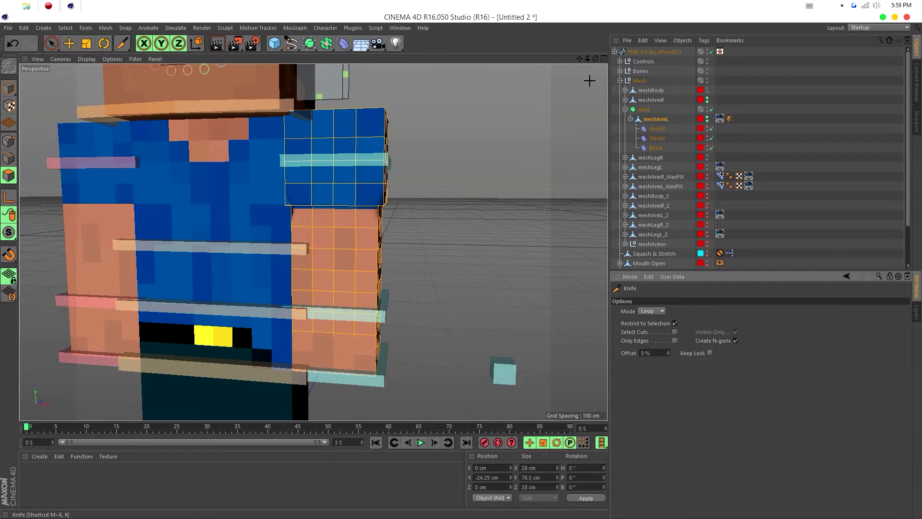
Step: Cut vertical edge loops close to the corner edges of meshArmL all around the sleeve to sharpen its corners
{"action": "left_click_drag", "start_coordinate": [579, 58], "coordinate": [471, 260]}
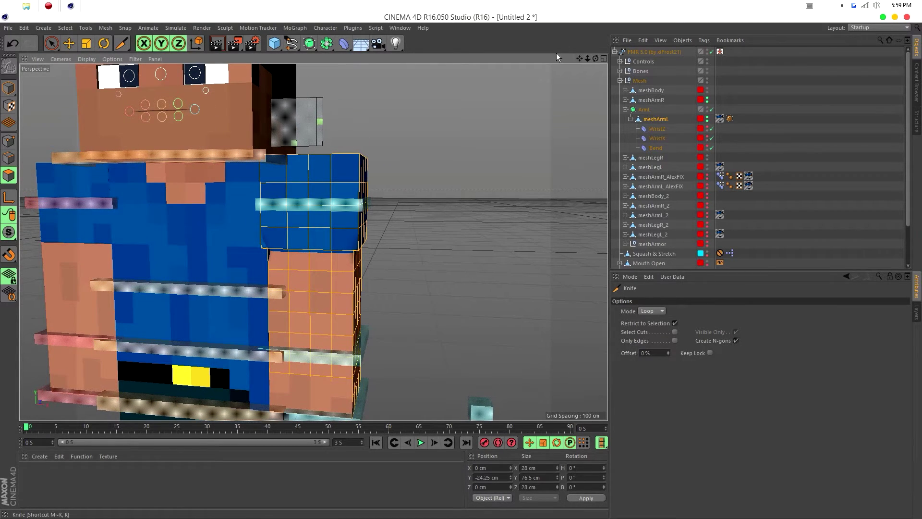
{"action": "left_click_drag", "start_coordinate": [587, 58], "coordinate": [586, 57]}
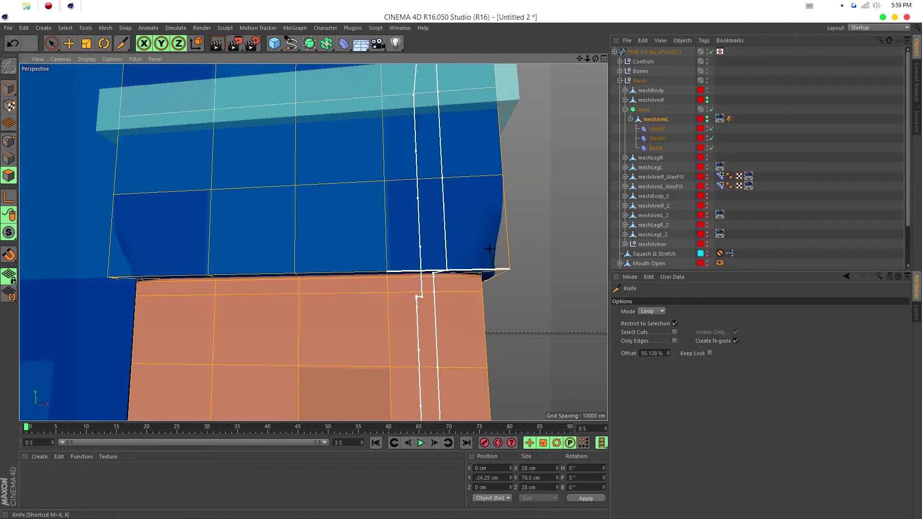
{"action": "mouse_move", "coordinate": [313, 242]}
{"action": "left_mouse_down", "text": "alt"}
{"action": "mouse_move", "coordinate": [241, 240]}
{"action": "mouse_move", "coordinate": [312, 243]}
{"action": "left_mouse_up", "text": "alt"}
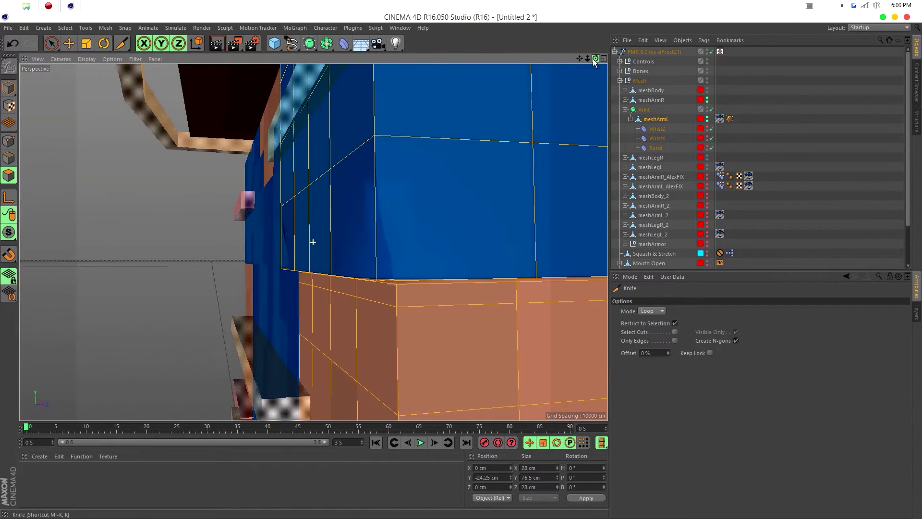
{"action": "left_click_drag", "start_coordinate": [587, 57], "coordinate": [311, 241]}
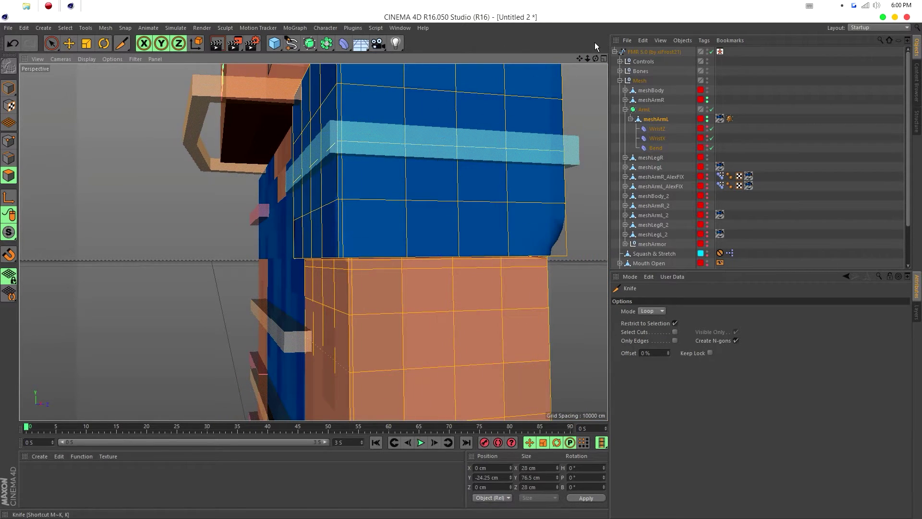
{"action": "left_click_drag", "start_coordinate": [596, 58], "coordinate": [312, 241]}
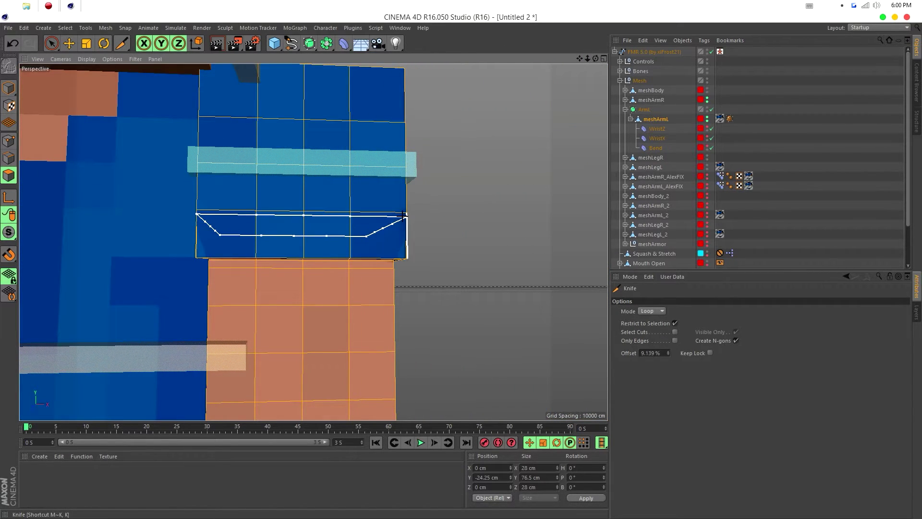
{"action": "left_click_drag", "start_coordinate": [579, 59], "coordinate": [312, 240]}
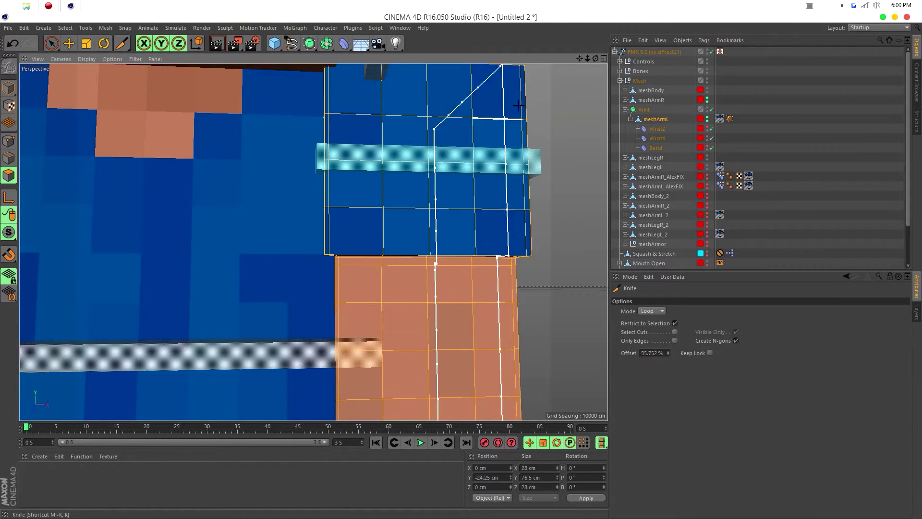
{"action": "left_click_drag", "start_coordinate": [596, 59], "coordinate": [313, 240]}
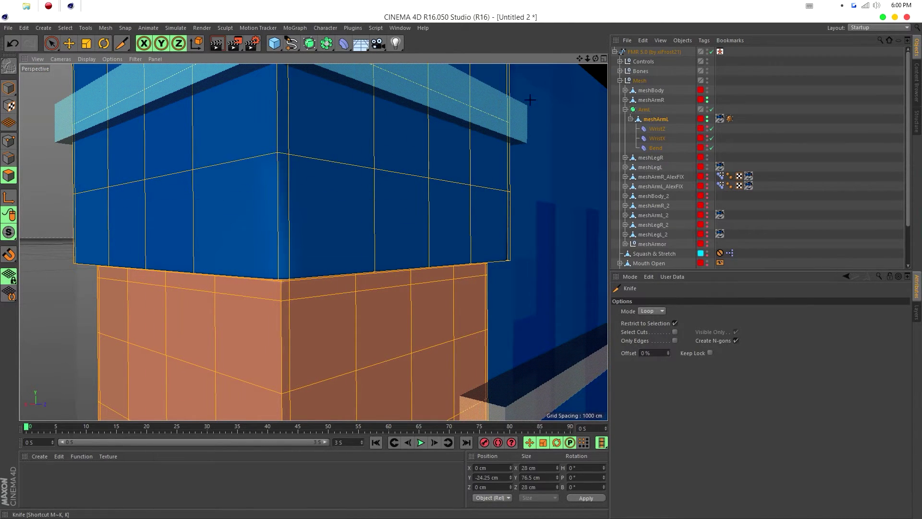
{"action": "left_click_drag", "start_coordinate": [285, 175], "coordinate": [346, 163], "text": "alt"}
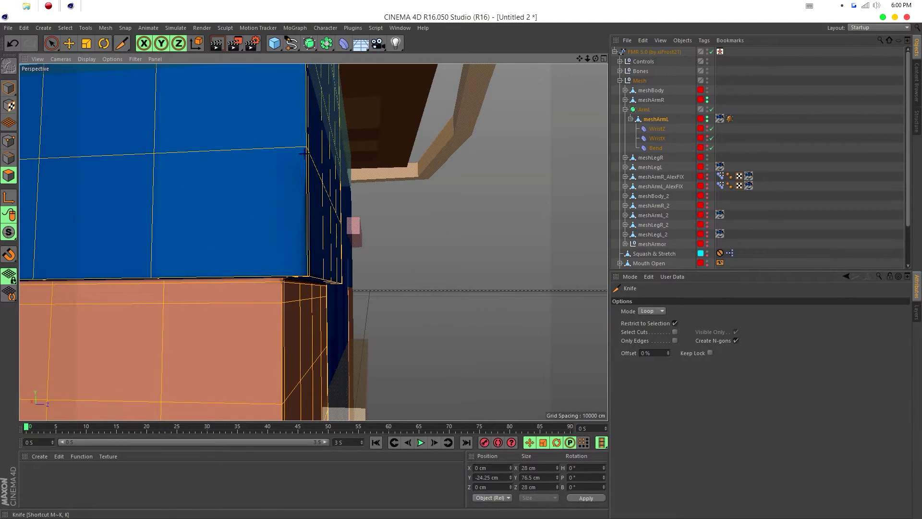
{"action": "left_click_drag", "start_coordinate": [595, 58], "coordinate": [516, 19]}
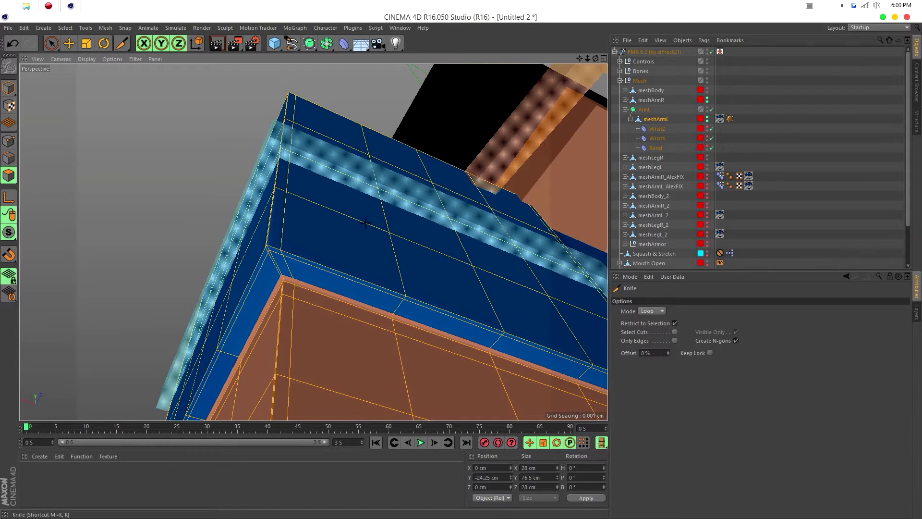
{"action": "left_click_drag", "start_coordinate": [595, 59], "coordinate": [679, 59]}
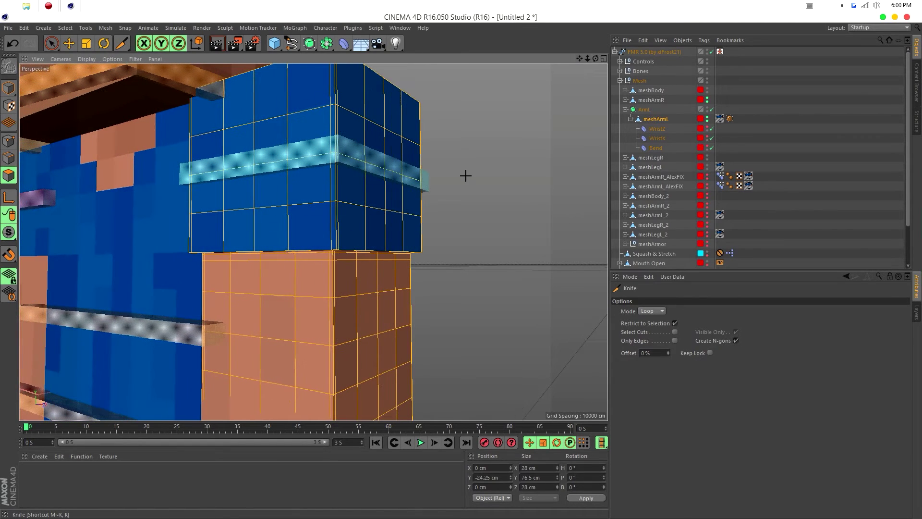
Step: Return to model mode with the Move tool and deselect meshArmL
{"action": "left_click", "coordinate": [8, 88]}
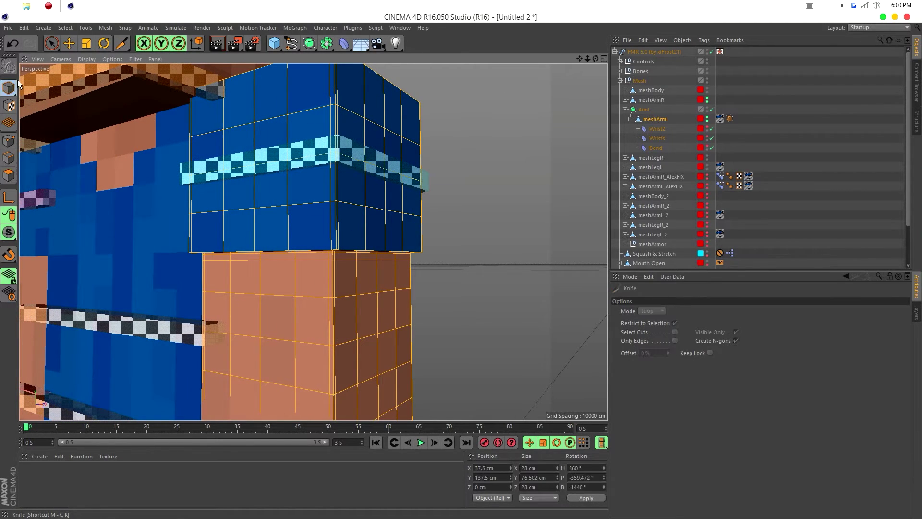
{"action": "left_click", "coordinate": [69, 44]}
{"action": "left_click", "coordinate": [576, 71]}
Step: Try raising the left hand control goalArmL_L to test the arm's bend, and undo the move
{"action": "left_click_drag", "start_coordinate": [587, 58], "coordinate": [639, 0]}
{"action": "left_click", "coordinate": [386, 348]}
{"action": "left_click_drag", "start_coordinate": [595, 59], "coordinate": [544, 112]}
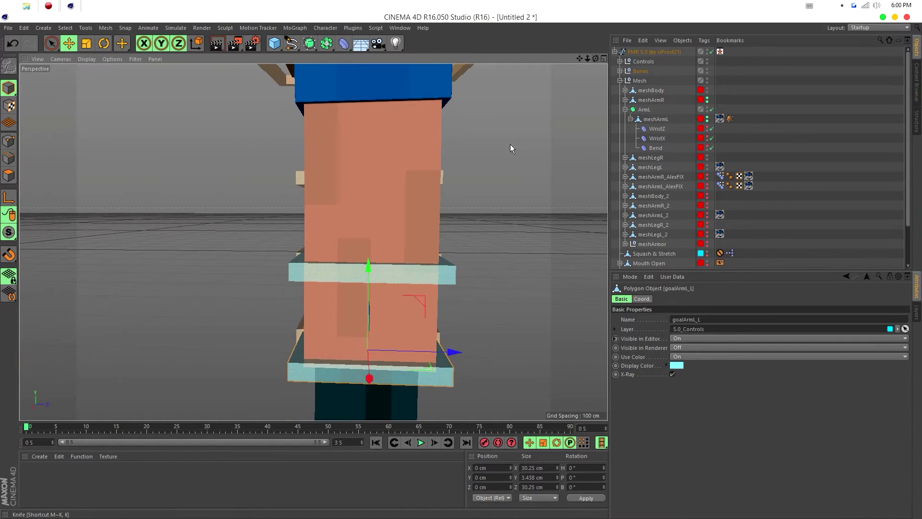
{"action": "left_click_drag", "start_coordinate": [369, 266], "coordinate": [368, 224]}
{"action": "left_click_drag", "start_coordinate": [587, 58], "coordinate": [592, 50]}
{"action": "key", "text": "ctrl+z"}
{"action": "key", "text": "ctrl+z"}
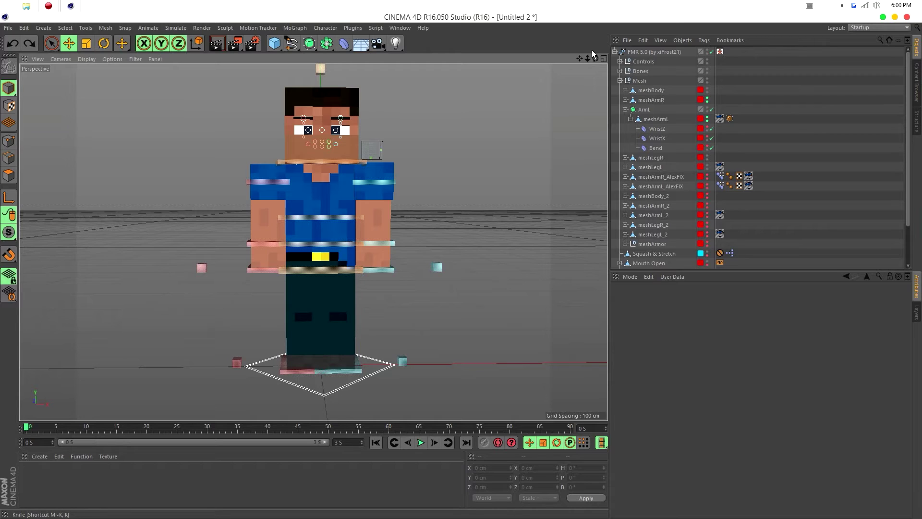
Step: Raise the left hand control goalArmL_L to a Y position of about 7.8 cm to bend the left arm
{"action": "left_click_drag", "start_coordinate": [595, 59], "coordinate": [557, 60]}
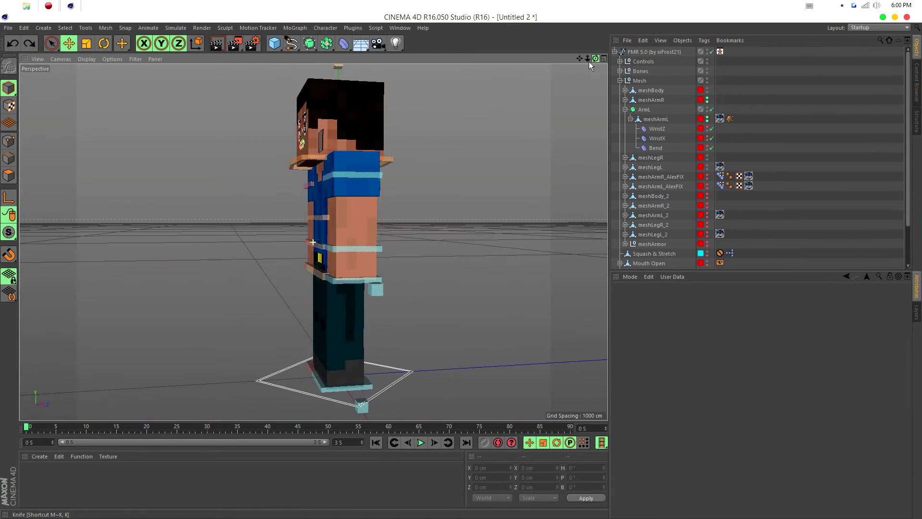
{"action": "left_click", "coordinate": [351, 280]}
{"action": "left_click_drag", "start_coordinate": [354, 250], "coordinate": [354, 237]}
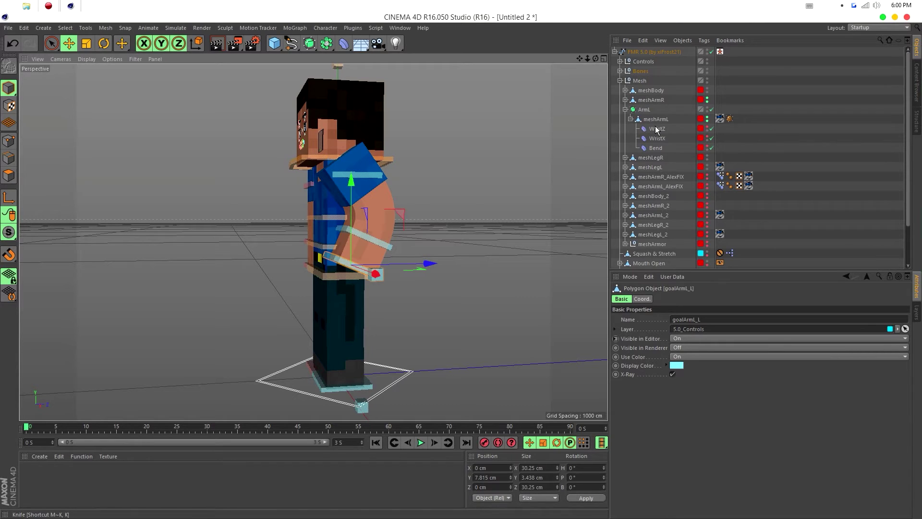
Step: Try deleting the last tag on meshArmL, and undo the deletion
{"action": "left_click", "coordinate": [729, 119]}
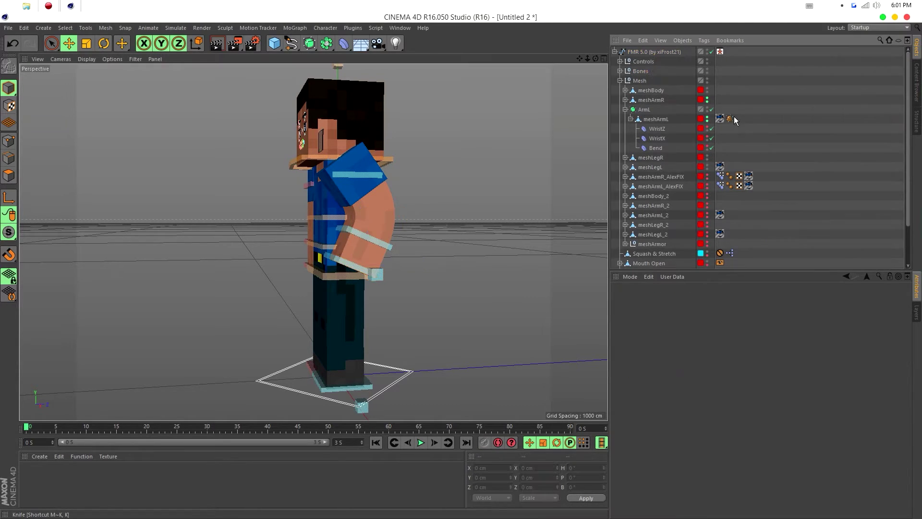
{"action": "key", "text": "Delete"}
{"action": "key", "text": "ctrl+z"}
Step: Deselect everything and examine the bent left arm's curve and sleeve edges from the side and front
{"action": "left_click", "coordinate": [812, 165]}
{"action": "mouse_move", "coordinate": [596, 58]}
{"action": "left_mouse_down"}
{"action": "mouse_move", "coordinate": [636, 55]}
{"action": "mouse_move", "coordinate": [609, 48]}
{"action": "mouse_move", "coordinate": [564, 76]}
{"action": "mouse_move", "coordinate": [598, 58]}
{"action": "left_mouse_up"}
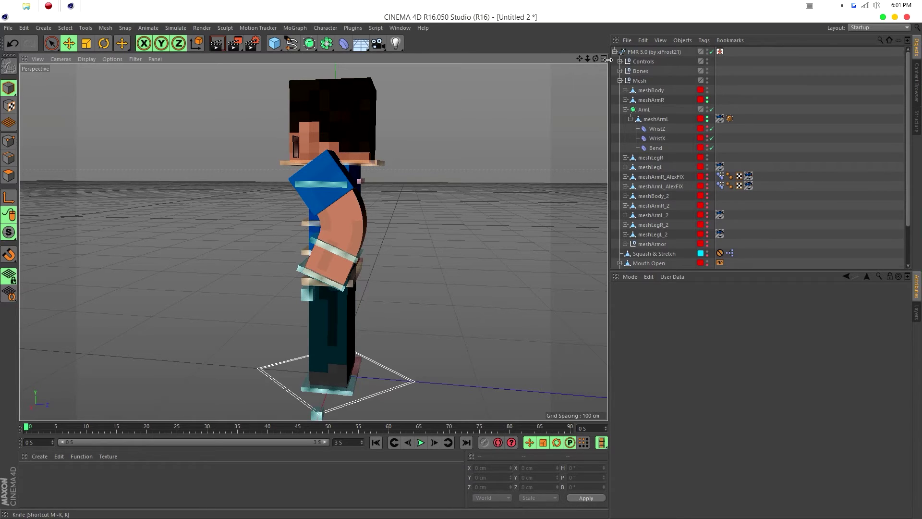
{"action": "left_click_drag", "start_coordinate": [592, 58], "coordinate": [462, 118]}
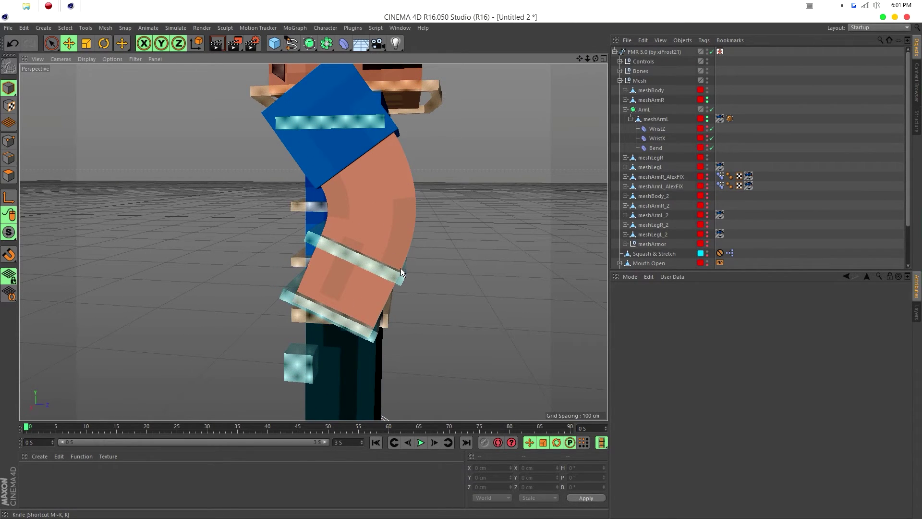
{"action": "left_click_drag", "start_coordinate": [593, 59], "coordinate": [307, 114]}
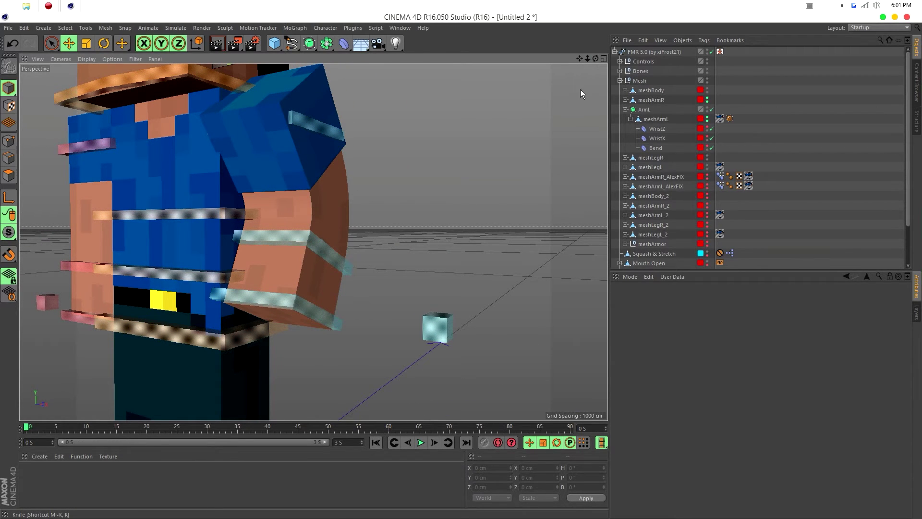
{"action": "left_click_drag", "start_coordinate": [595, 59], "coordinate": [361, 99]}
{"action": "left_click_drag", "start_coordinate": [596, 59], "coordinate": [411, 186]}
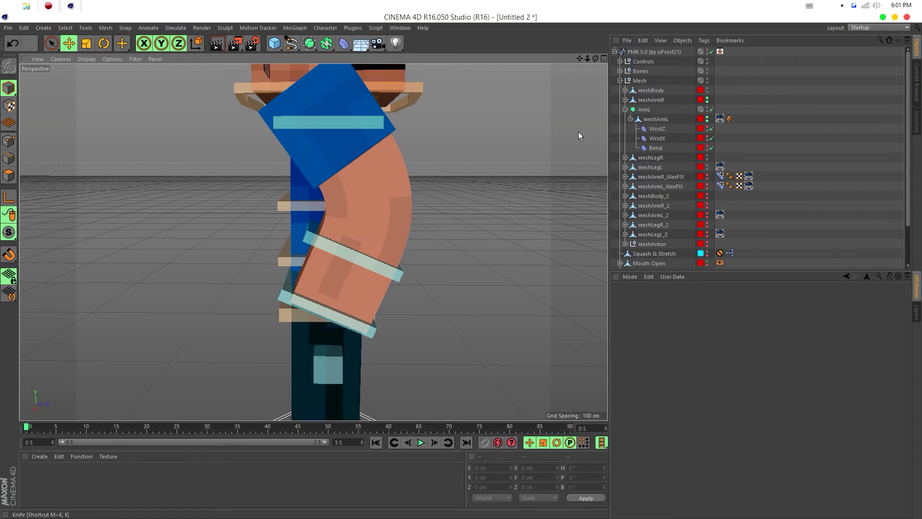
Step: Raise the right hand control goalArmR_L to a Y position of about 9.7 cm, deselect it, and compare both arms' bends
{"action": "left_click_drag", "start_coordinate": [595, 58], "coordinate": [617, 50]}
{"action": "left_click_drag", "start_coordinate": [312, 241], "coordinate": [312, 242]}
{"action": "scroll", "coordinate": [313, 241], "scroll_direction": "up", "scroll_amount": 4}
{"action": "left_click", "coordinate": [295, 319]}
{"action": "left_click_drag", "start_coordinate": [295, 318], "coordinate": [278, 288]}
{"action": "left_click_drag", "start_coordinate": [539, 97], "coordinate": [539, 97], "text": "alt"}
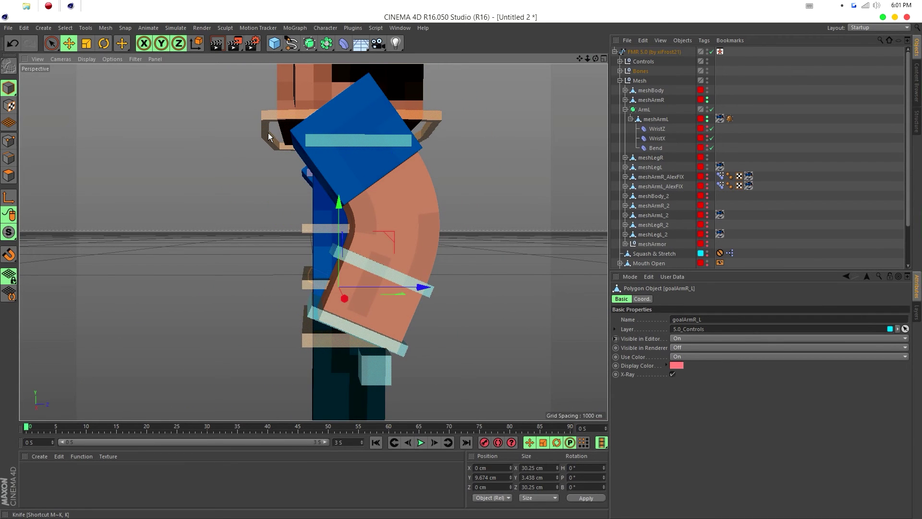
{"action": "left_click", "coordinate": [548, 111]}
{"action": "left_click_drag", "start_coordinate": [596, 58], "coordinate": [584, 37]}
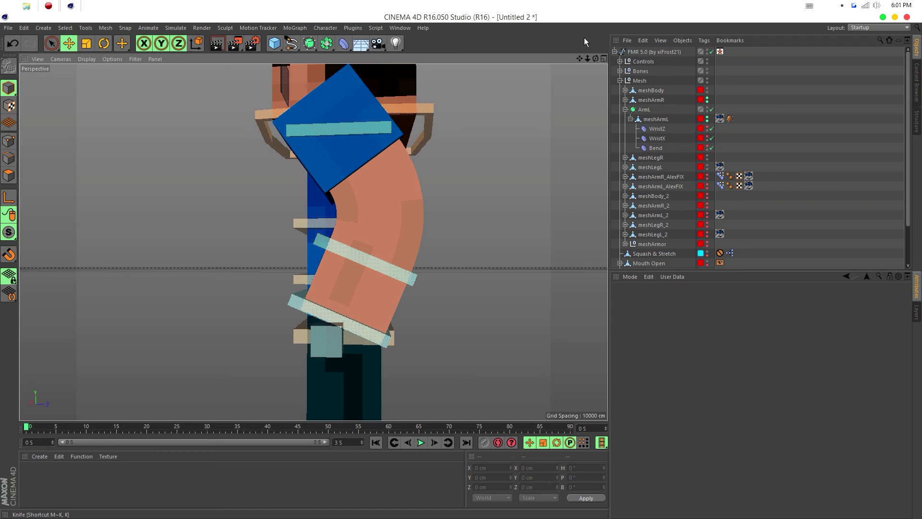